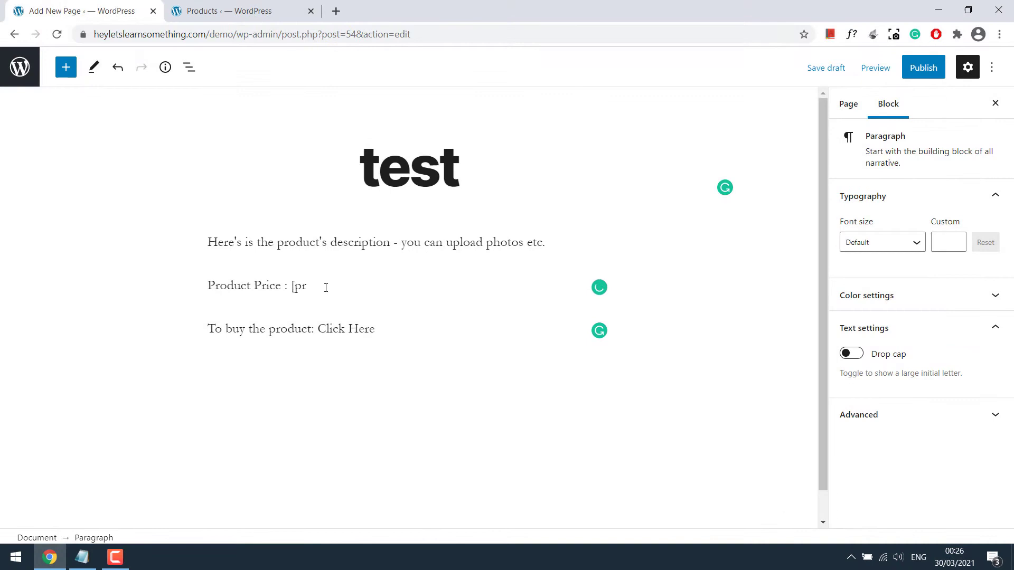
Fill the product_price shortcode with ID 18, check the £30.00 price, and follow Click Here
type("_price id = \"\"]")
left_click(408, 285)
type("18")
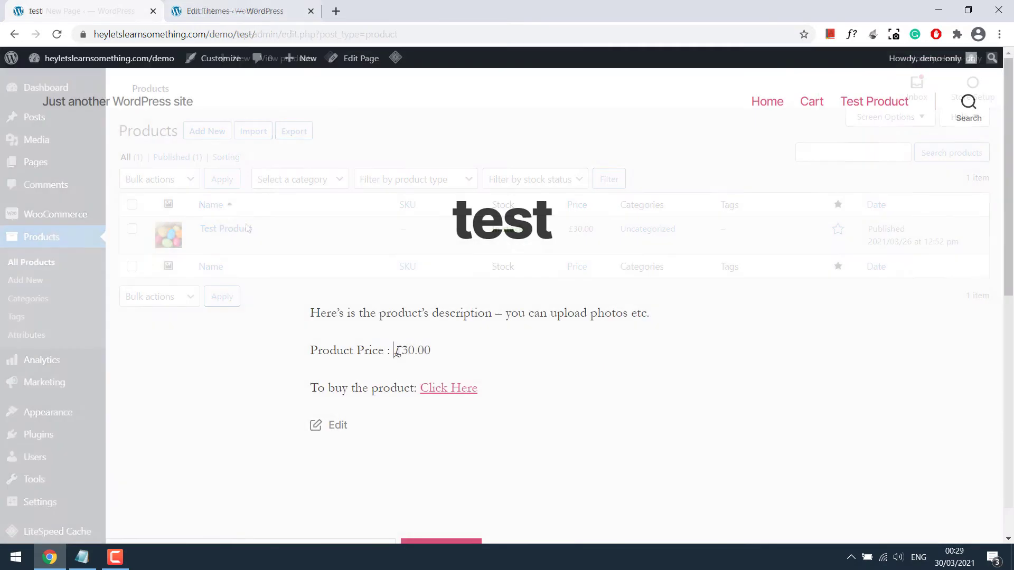
left_click_drag(394, 350, 430, 351)
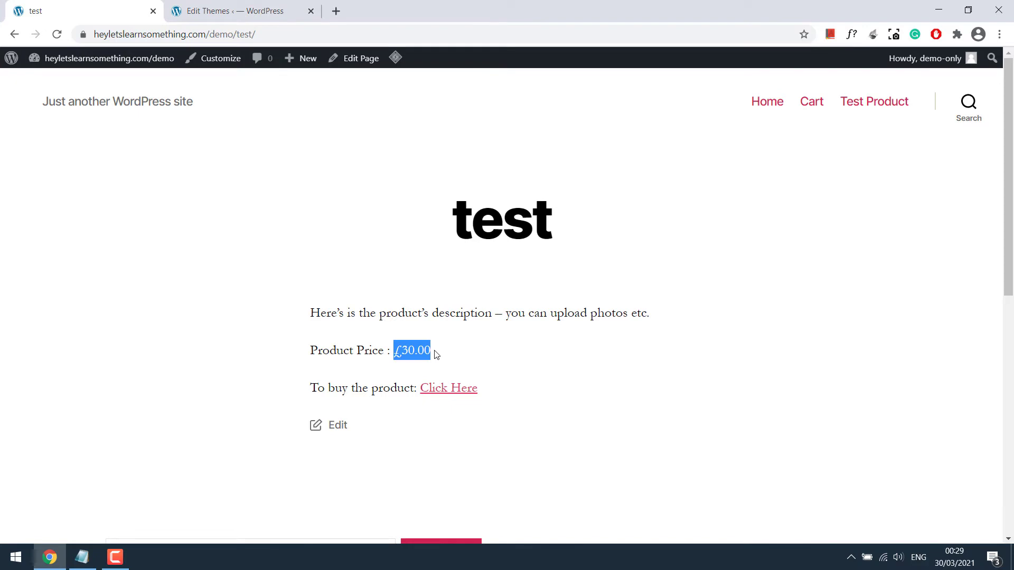
left_click(450, 391)
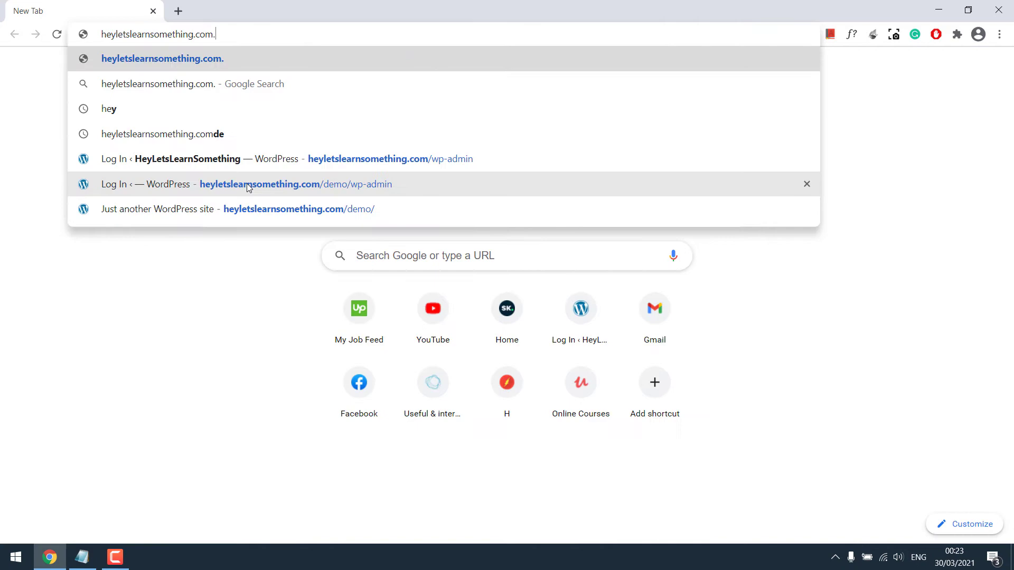
Load the /demo site's front page and scroll through it
key("BackSpace")
type("/de")
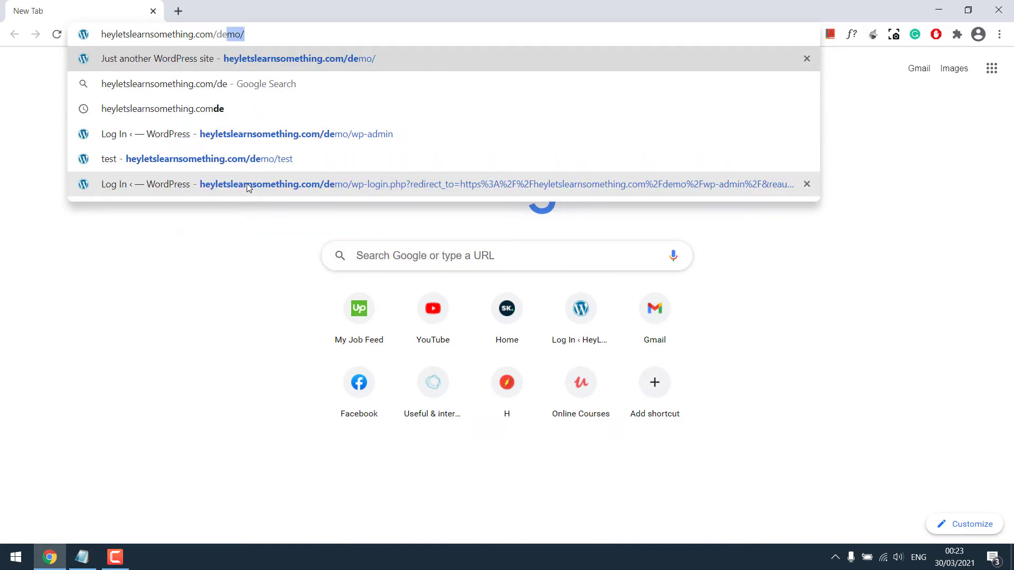
key("Return")
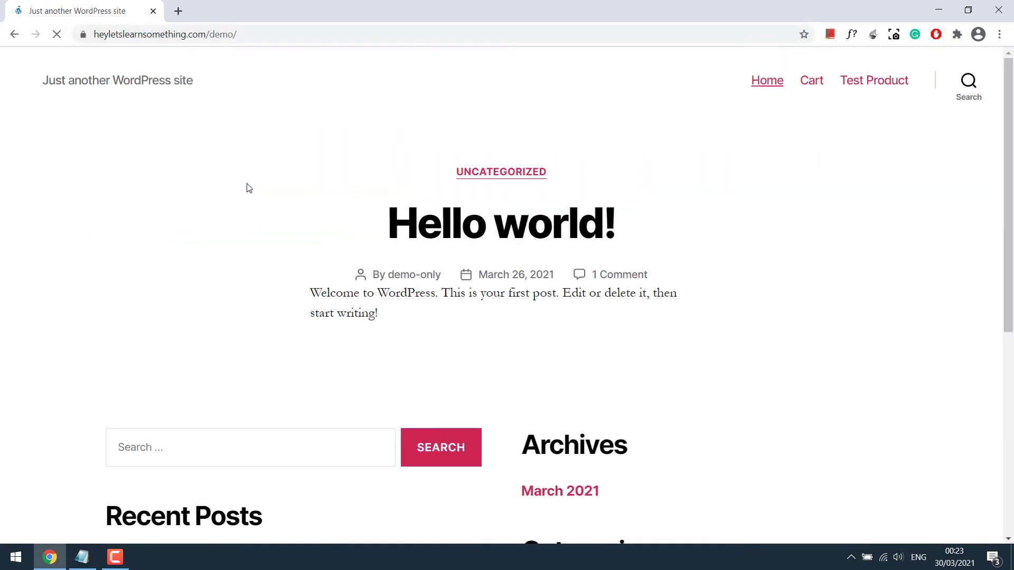
scroll(249, 188, "down", 3)
scroll(507, 296, "down", 3)
scroll(969, 120, "up", 6)
Go to /wp-admin and sign in with the demo username and password
left_click(322, 34)
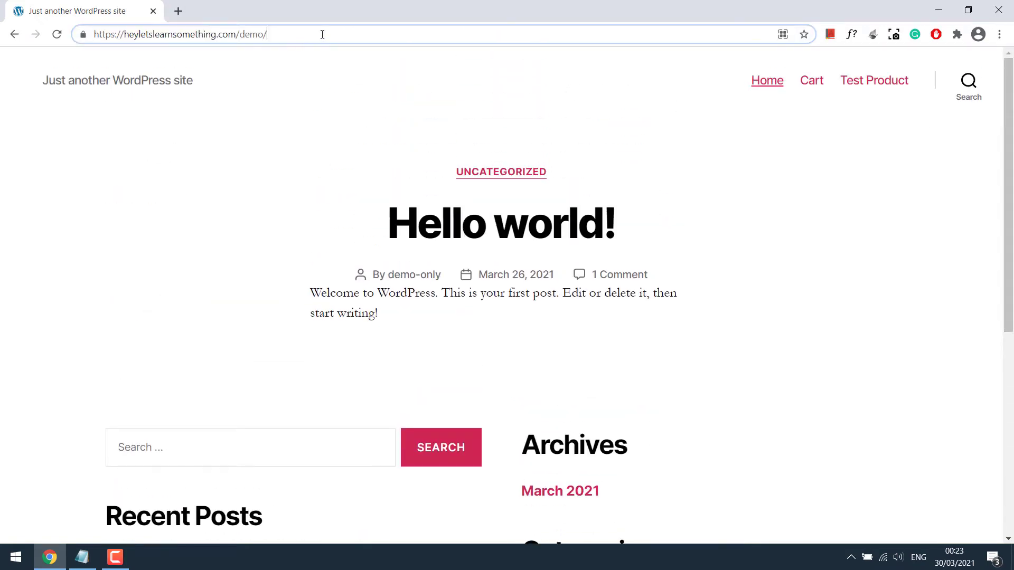
type("wp-admin")
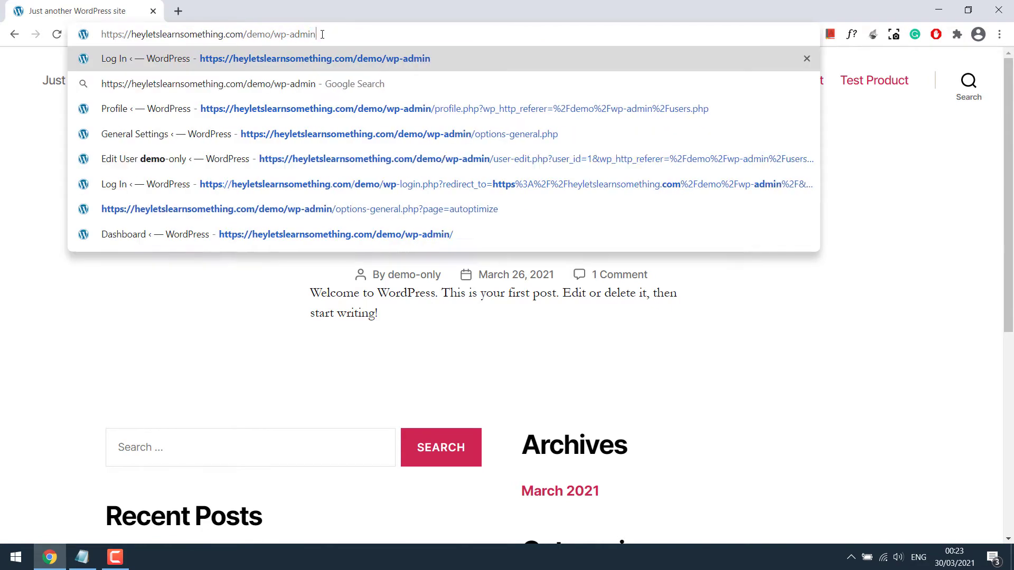
key("Return")
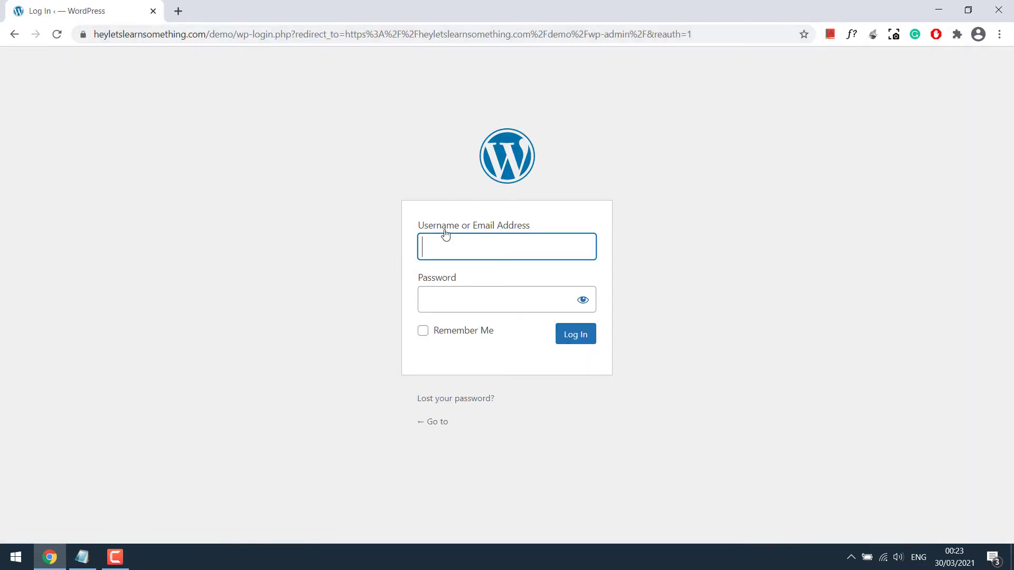
type("demo-only")
key("Tab")
type("•••••••••••••")
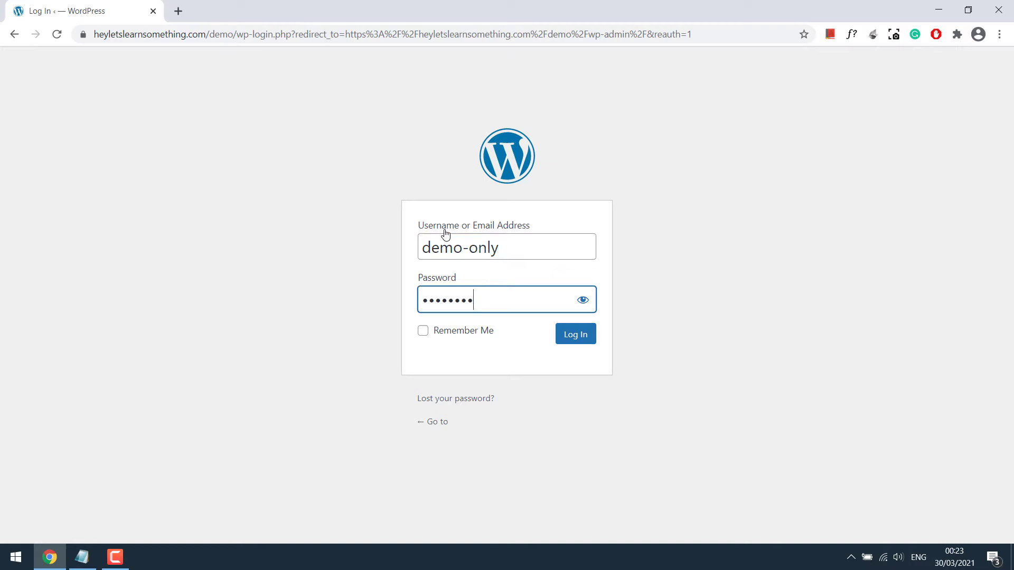
key("Return")
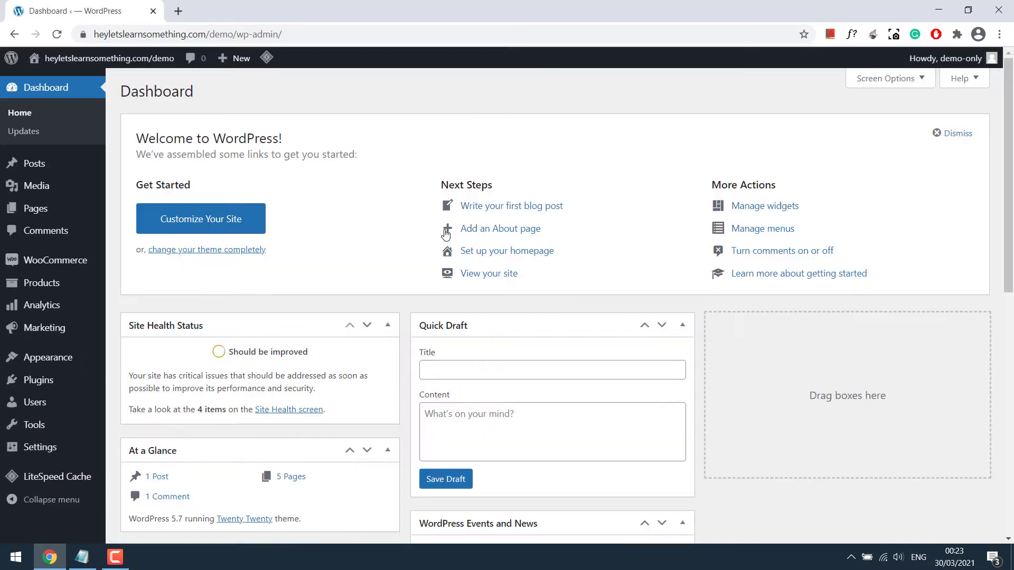
Check the Plugins list, then open All Products and highlight the Test Product name
left_click(52, 378)
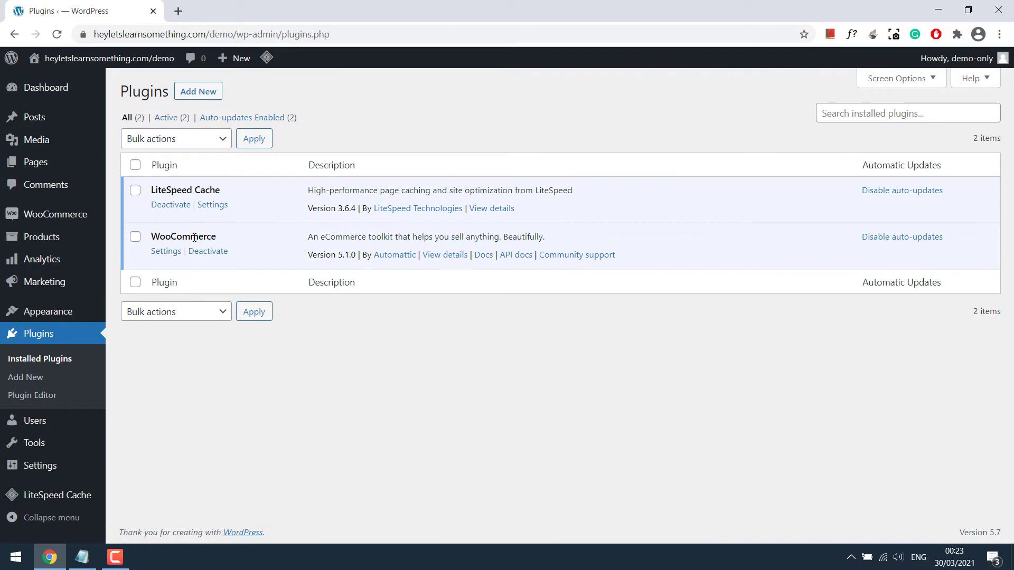
left_click(57, 241)
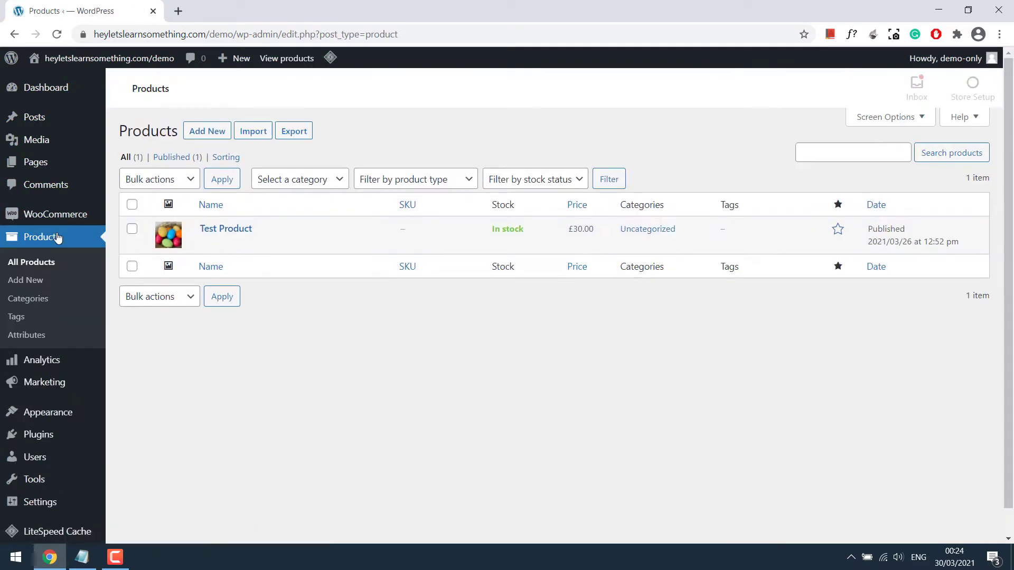
left_click_drag(268, 230, 202, 229)
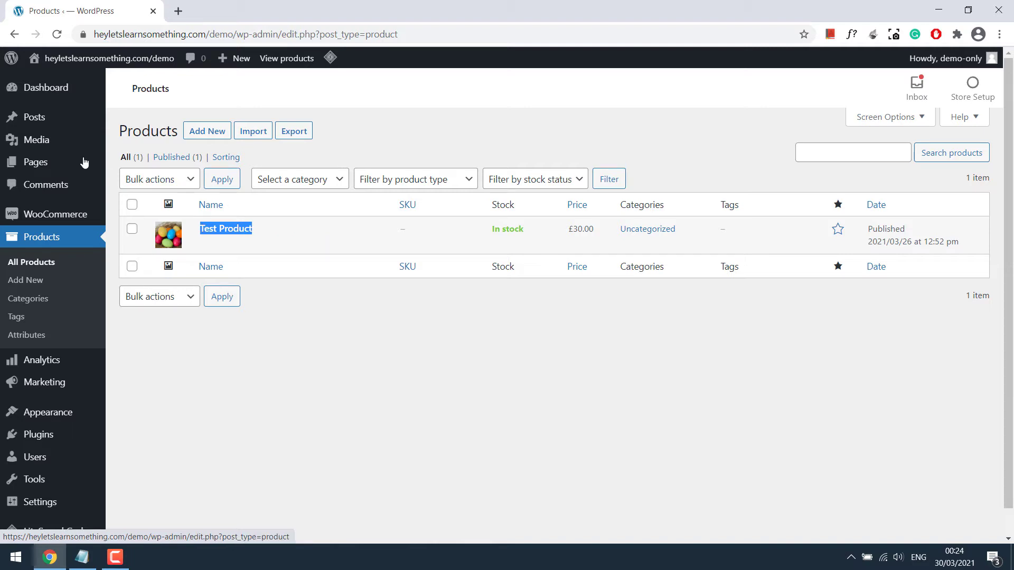
Create a new page titled 'test' with a product description paragraph
mouse_move(74, 162)
left_click(129, 183)
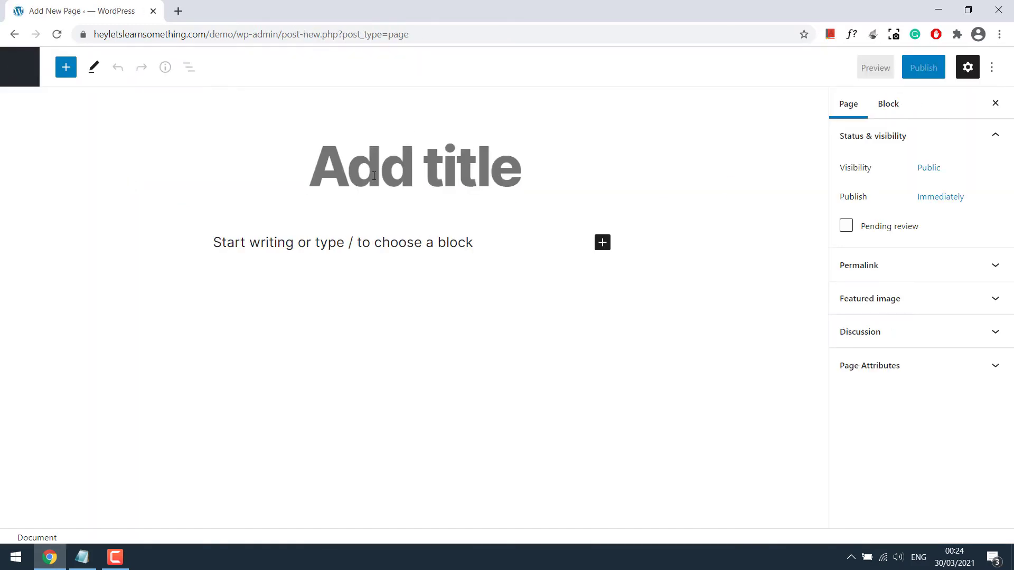
type("test")
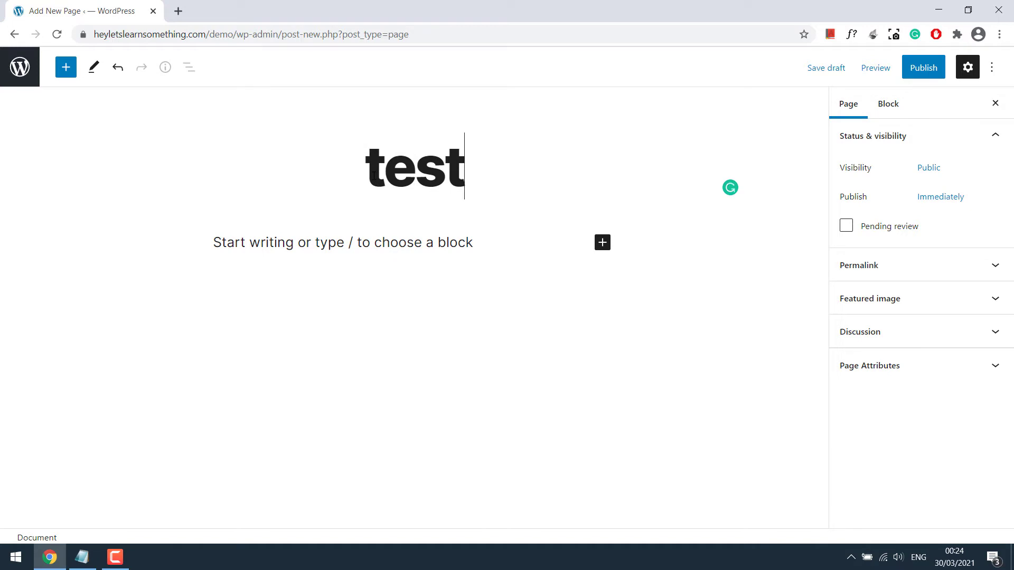
left_click(382, 242)
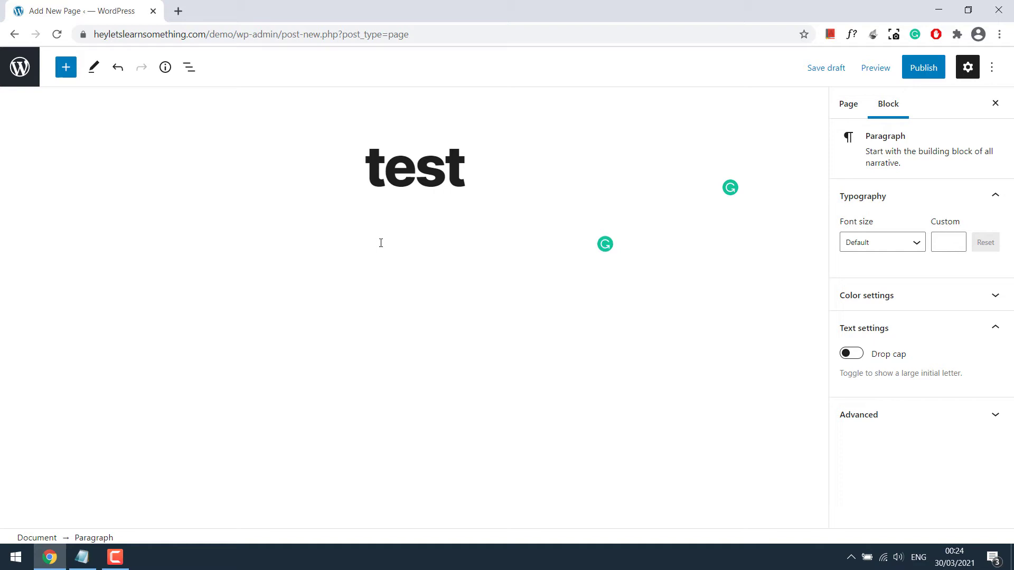
type("Here's is the product's description - you can upload photos etc.")
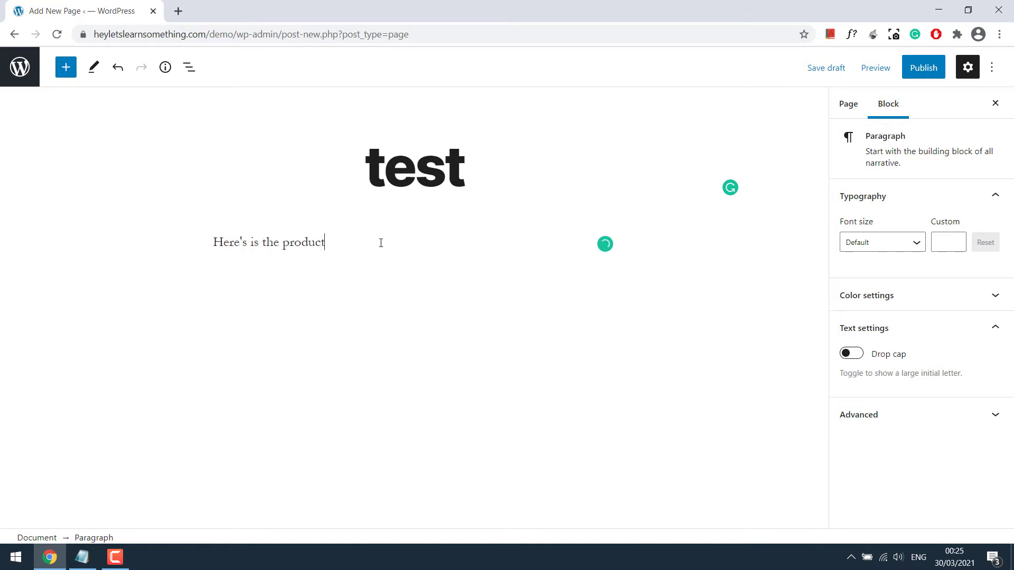
Add 'Product Price :' and 'To buy the product: Click Here' paragraphs, fixing the colon spacing
key("Return")
type("Product Price :")
key("Return")
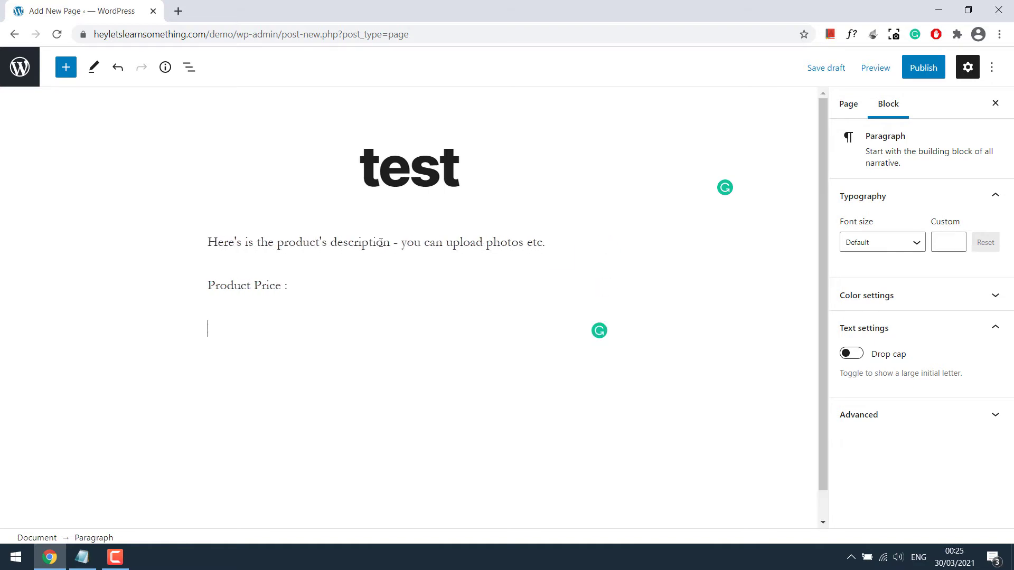
type("To buy the product : Click Here")
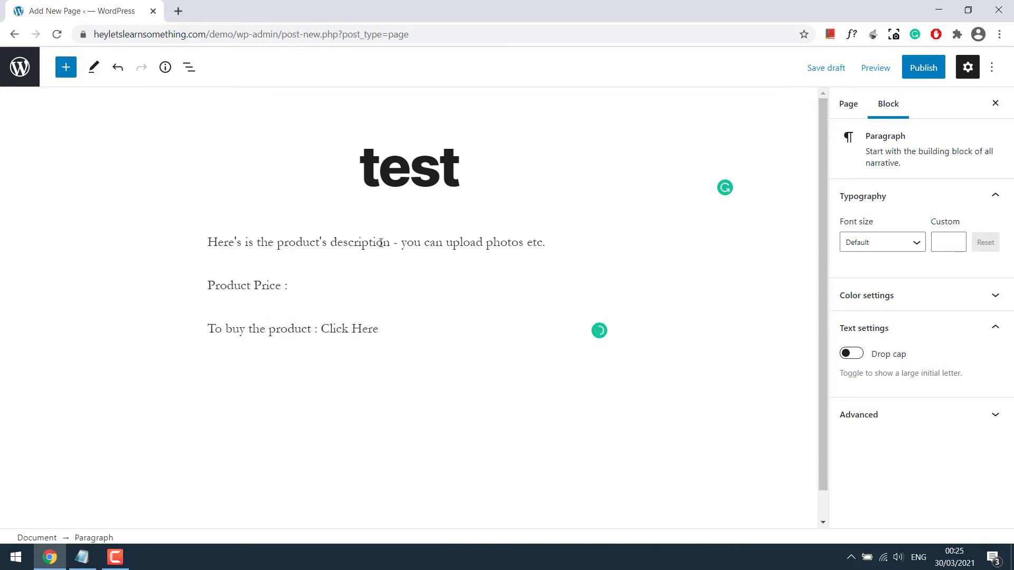
mouse_move(291, 330)
left_click(290, 366)
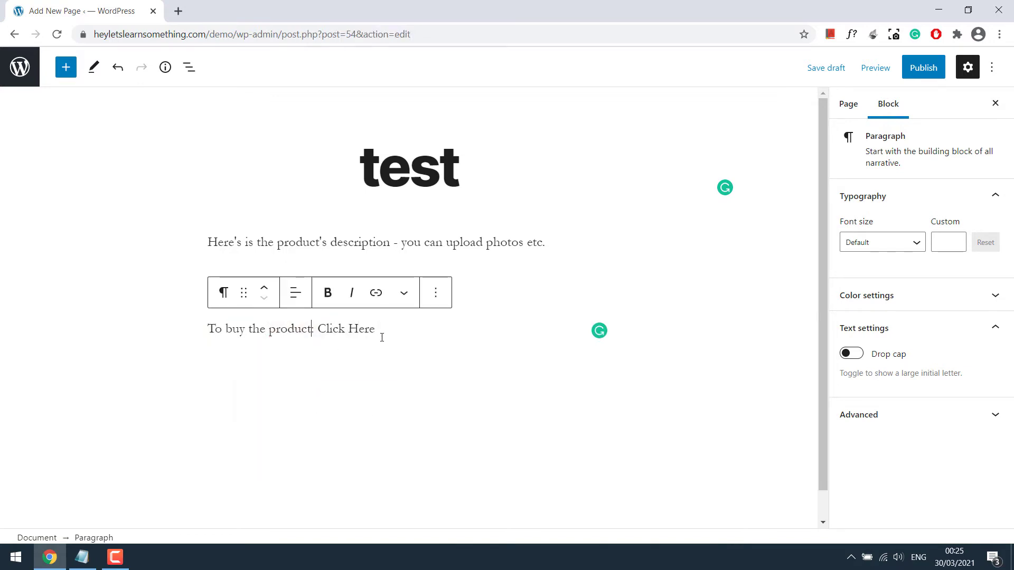
In a new tab, open the demo admin's Theme Editor on Twenty Twenty's functions.php
left_click(178, 11)
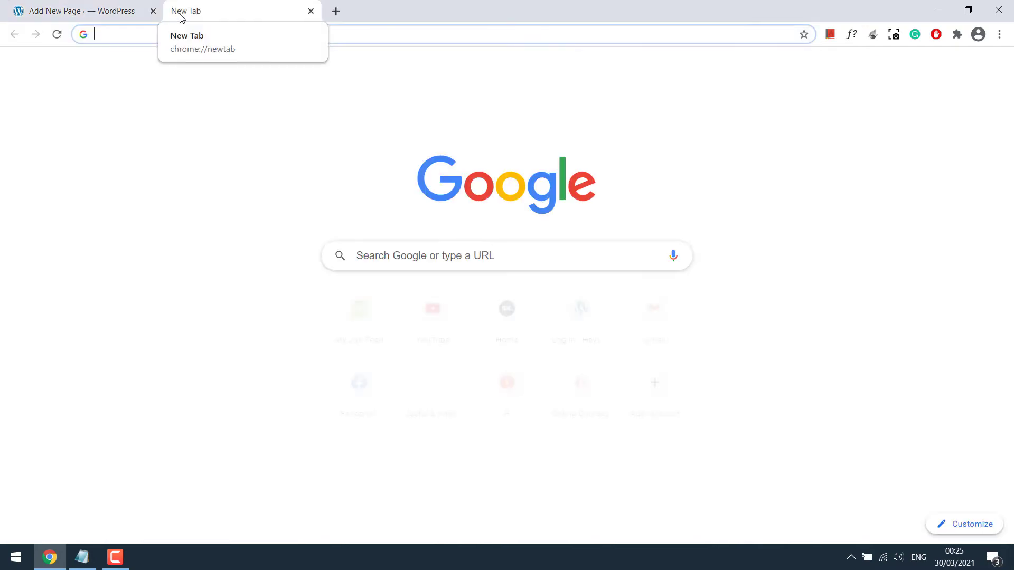
type("heyletslearnsomething.com")
type("/demo/")
key("Down")
key("Down")
key("Return")
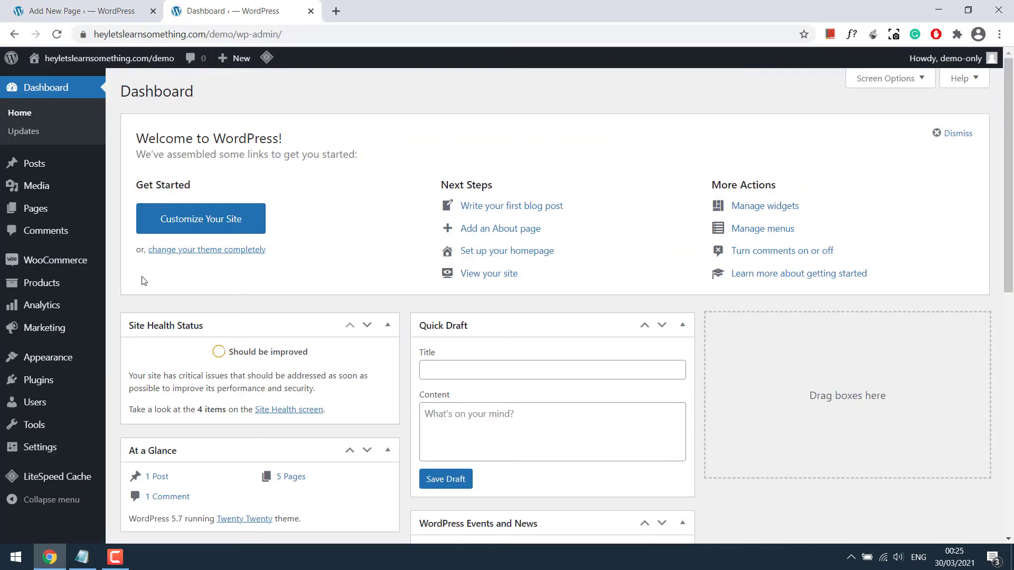
mouse_move(93, 359)
left_click(148, 452)
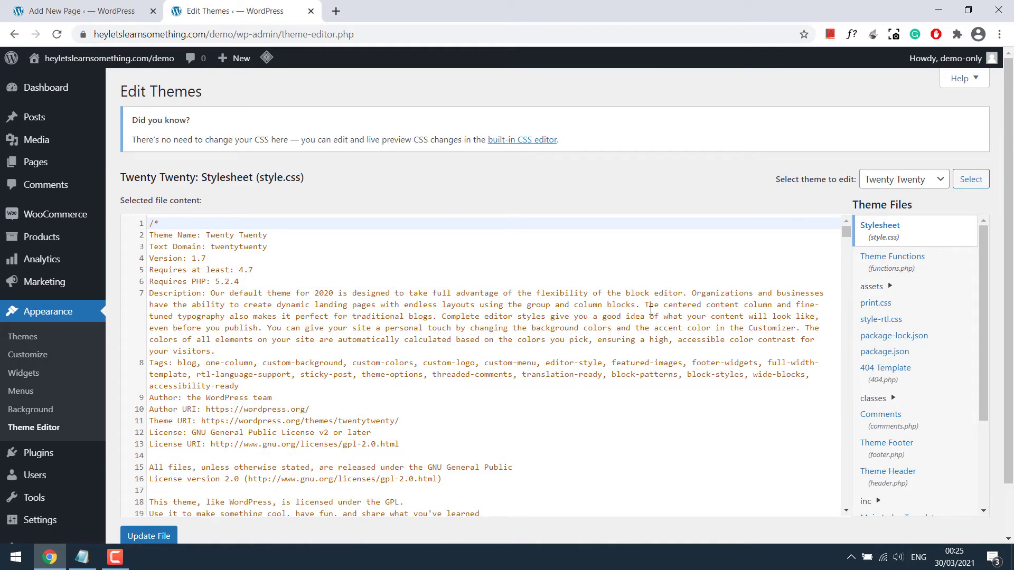
left_click(917, 259)
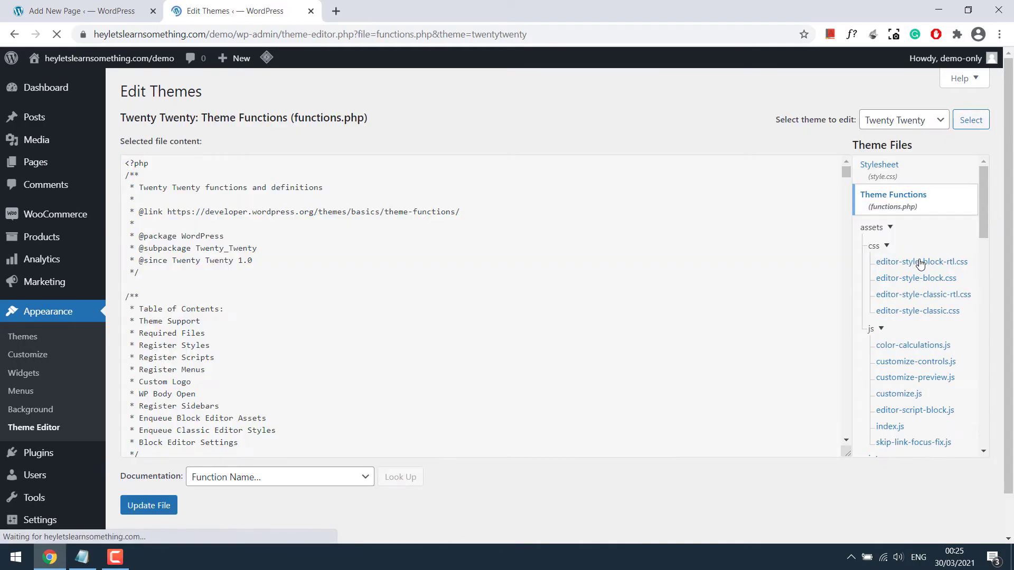
Paste the product_price shortcode snippet from Notepad at line 762 and update the file
left_click_drag(845, 175, 740, 445)
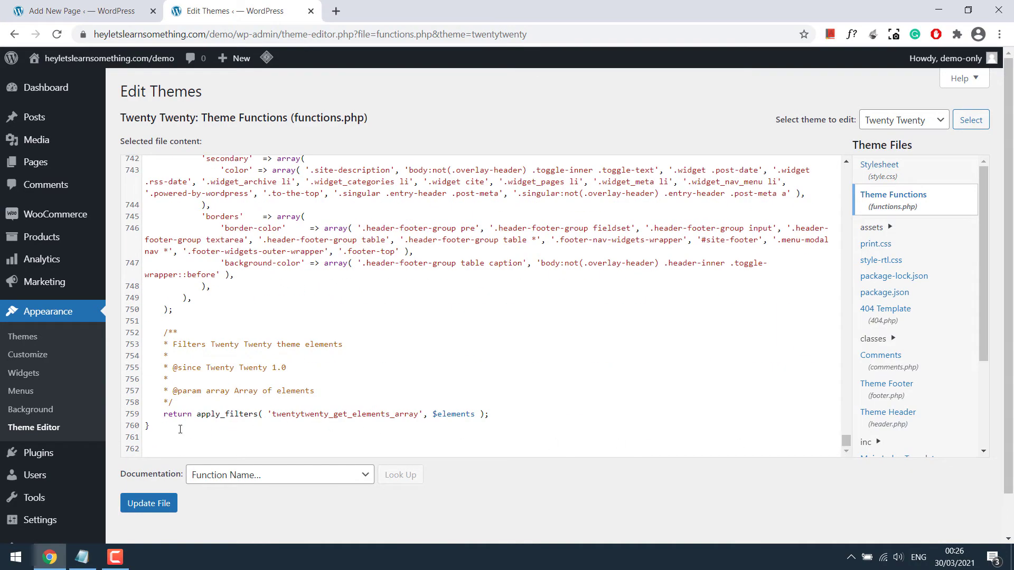
left_click(181, 449)
left_click(82, 558)
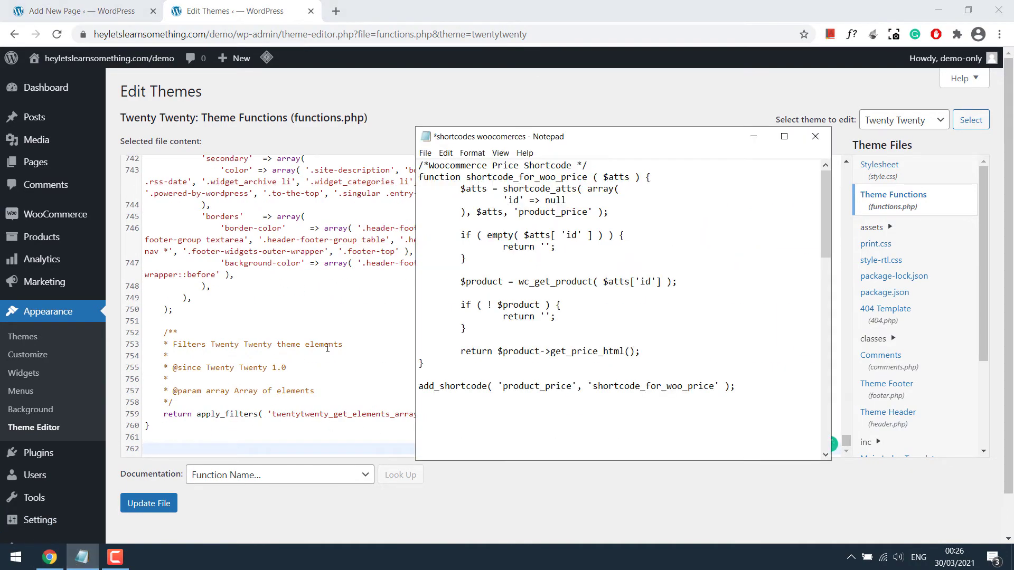
left_click_drag(757, 394, 415, 165)
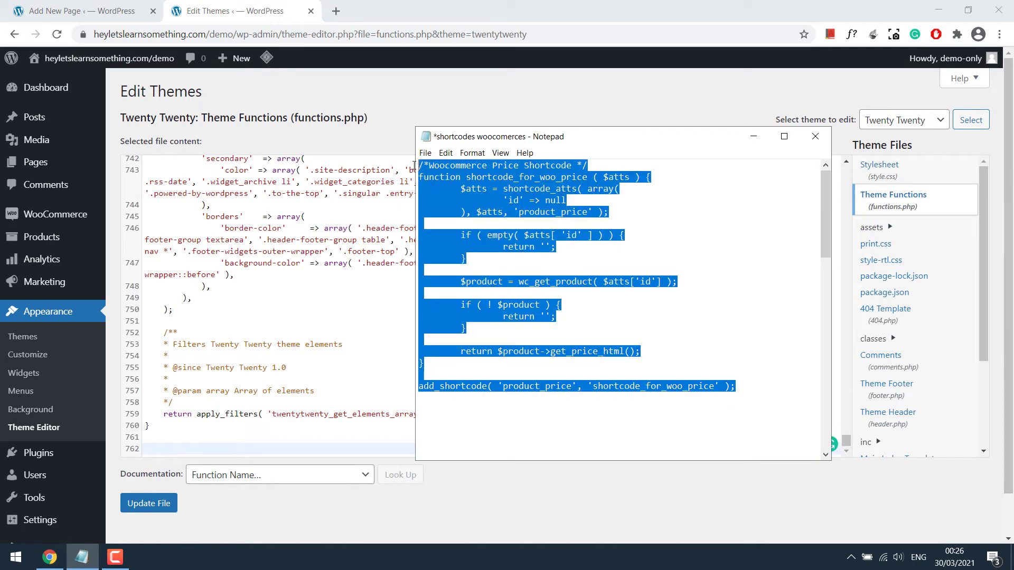
right_click(462, 183)
left_click(483, 227)
left_click(154, 449)
right_click(154, 449)
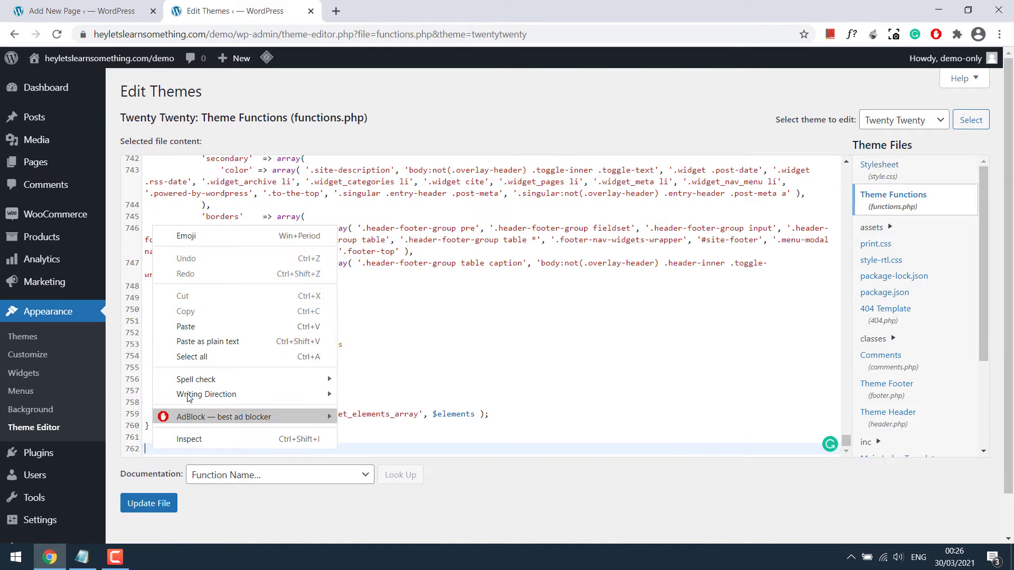
left_click(201, 328)
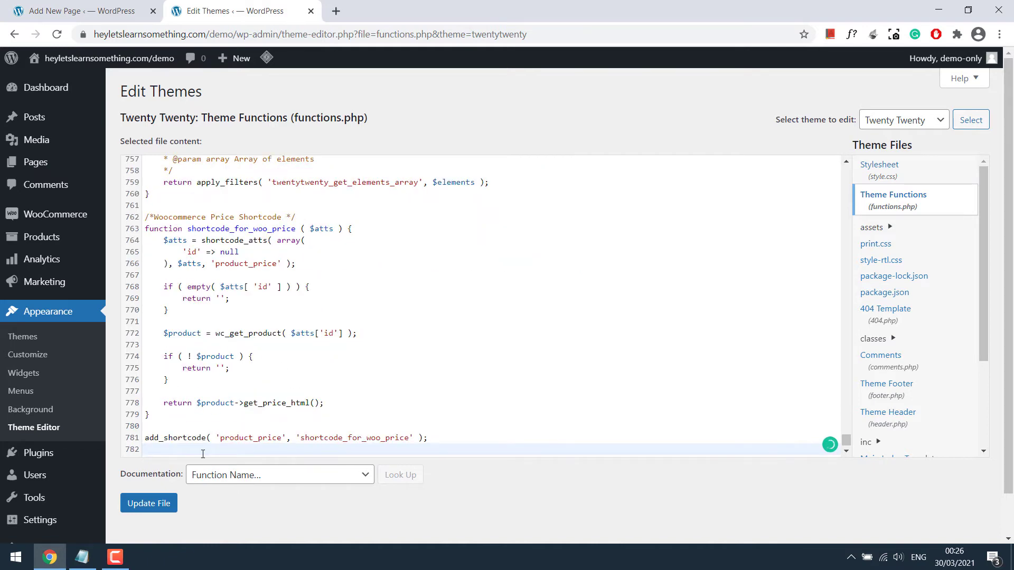
left_click(158, 504)
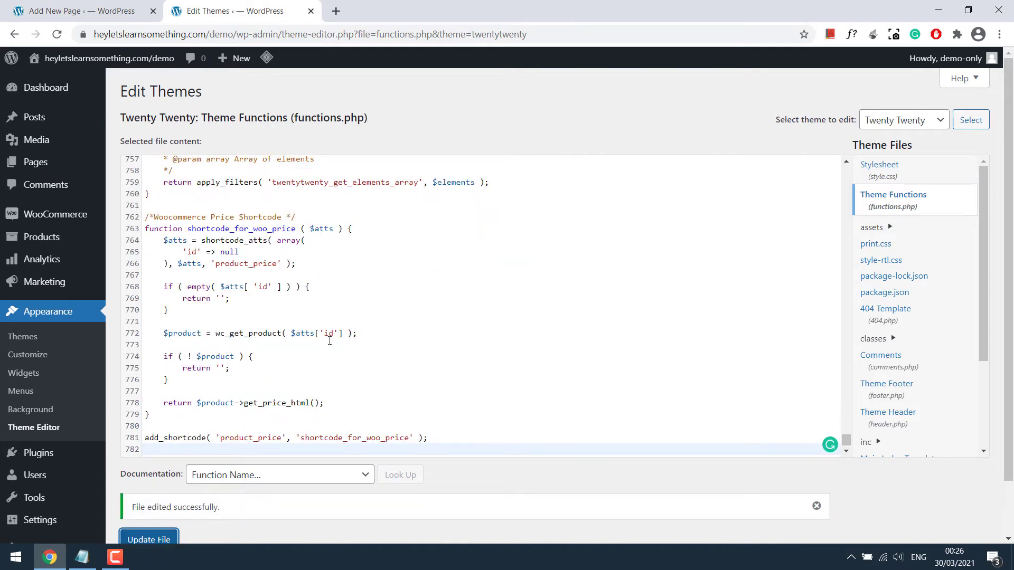
Note Test Product's ID 10 and add a 'Product Price : [product_price id = ""]' paragraph
left_click(68, 242)
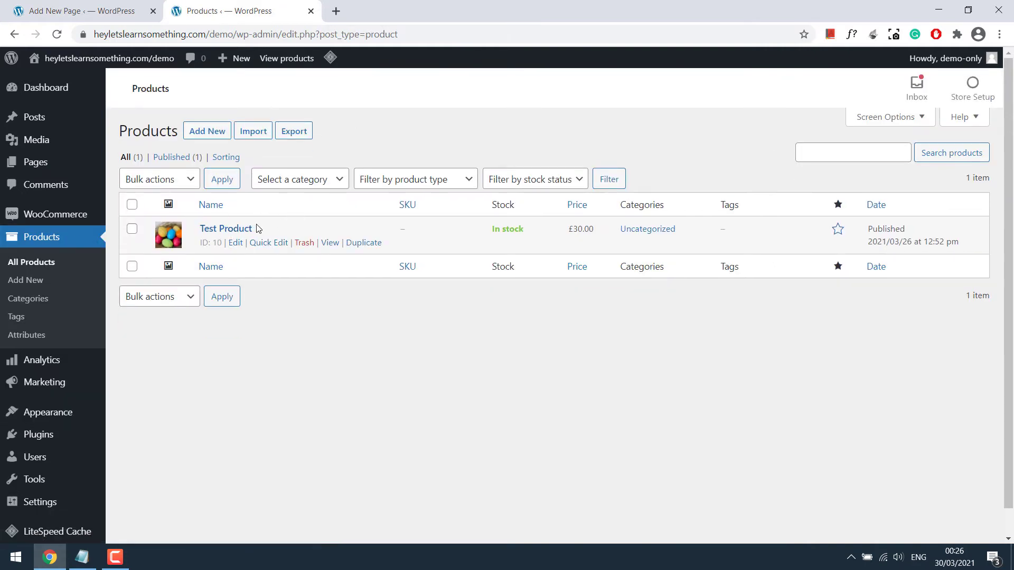
left_click_drag(223, 243, 201, 242)
left_click(112, 4)
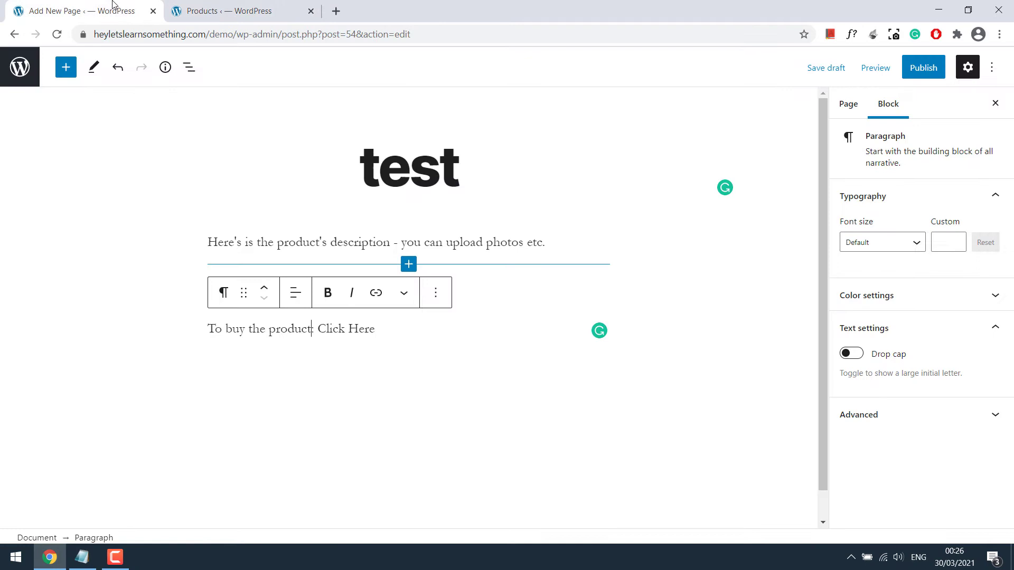
left_click(518, 287)
type("Product Price :")
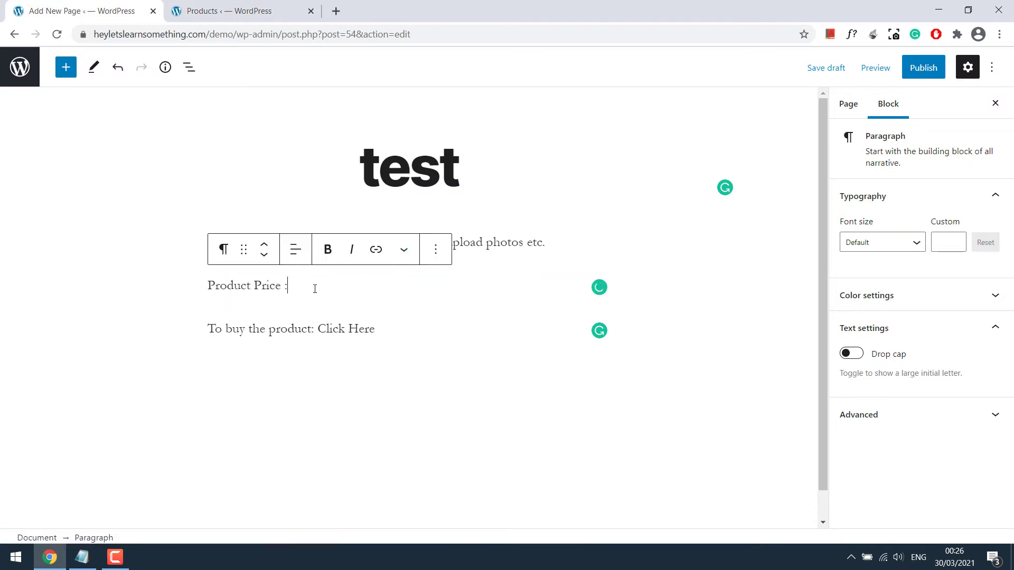
type(" [p")
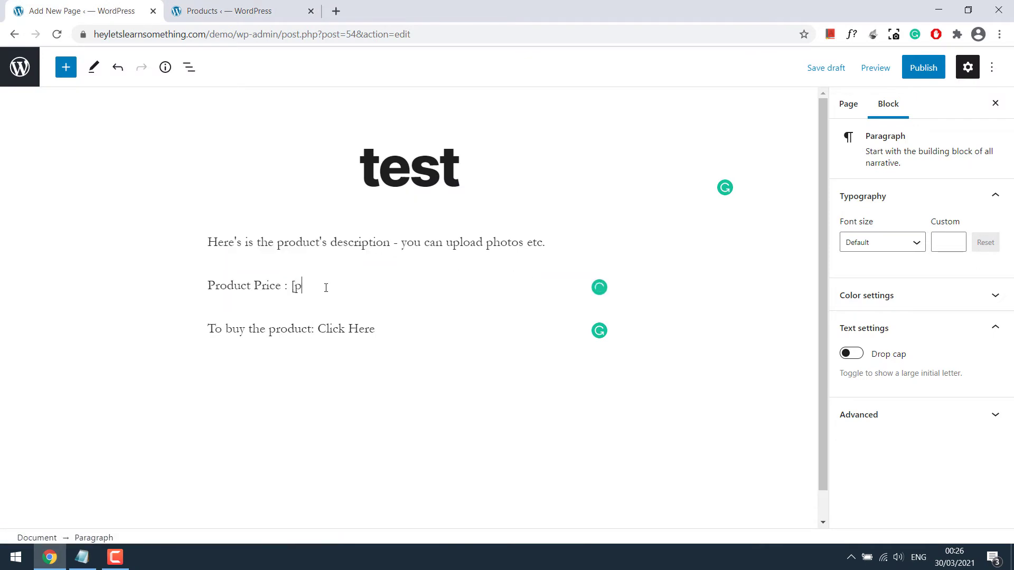
type("roduct_price id = \"\"]")
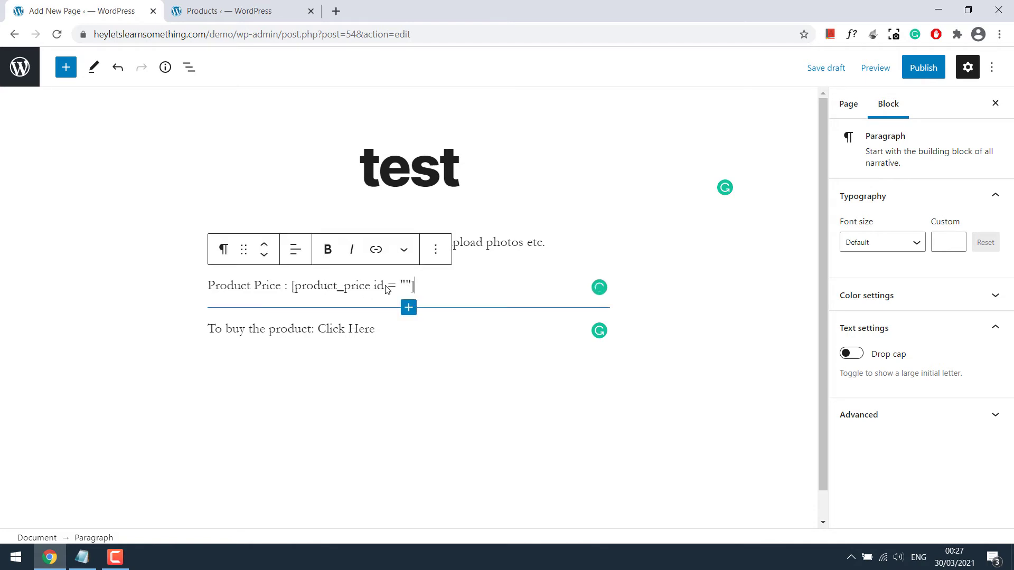
Fill in ID 10 between the quotes and verify it against the products list
left_click(407, 284)
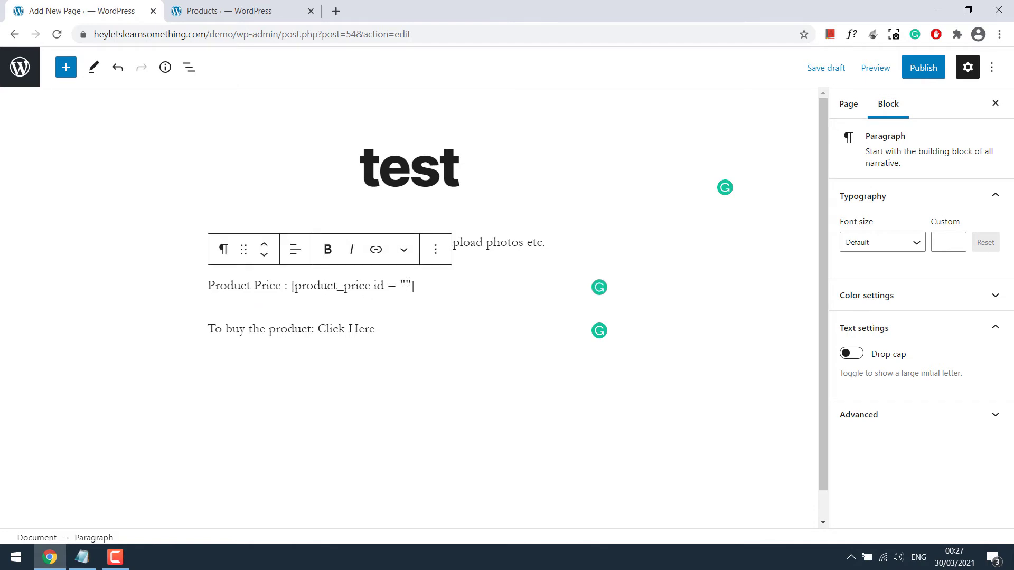
type("10")
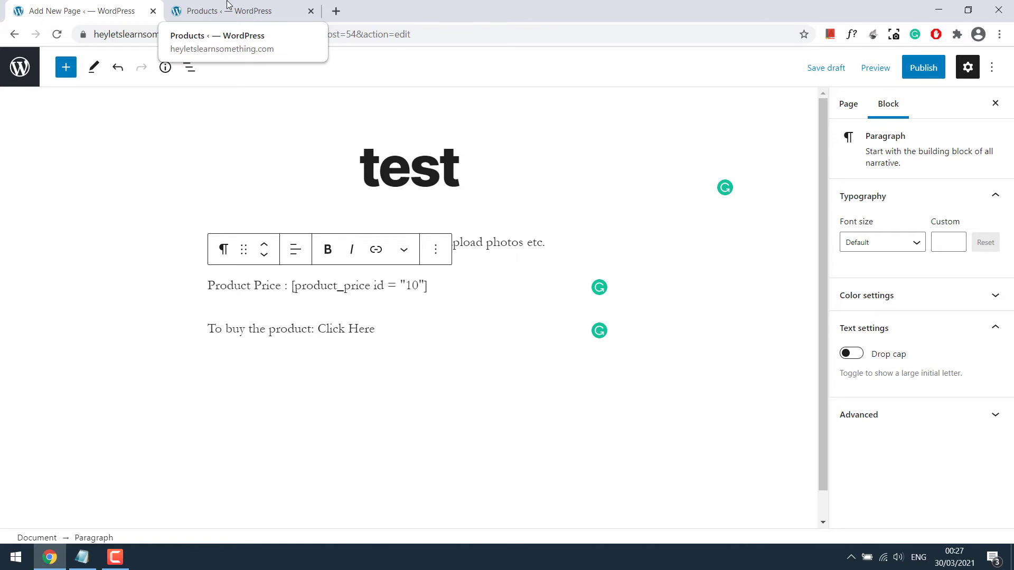
left_click(199, 11)
left_click_drag(200, 242, 223, 243)
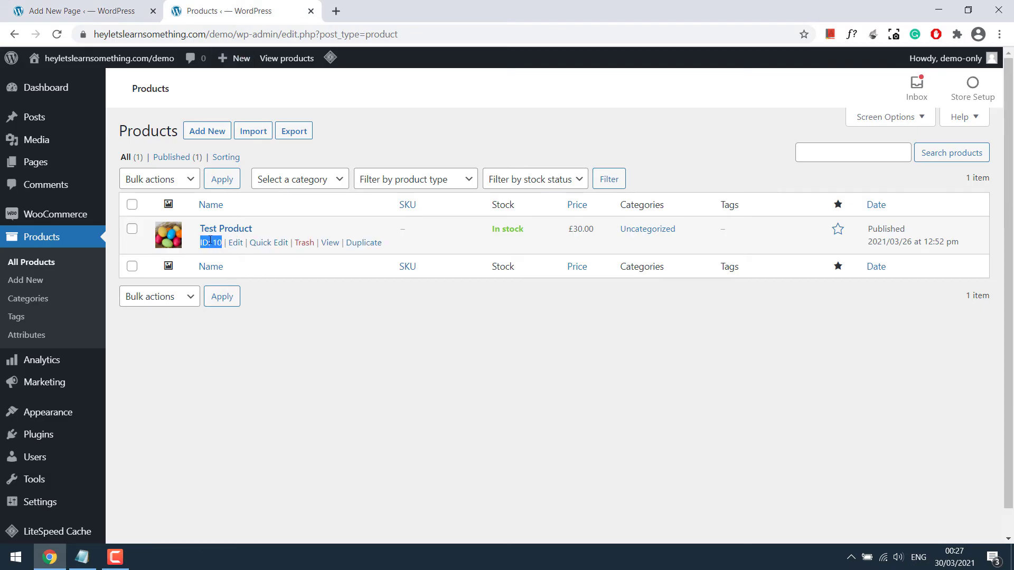
left_click(82, 10)
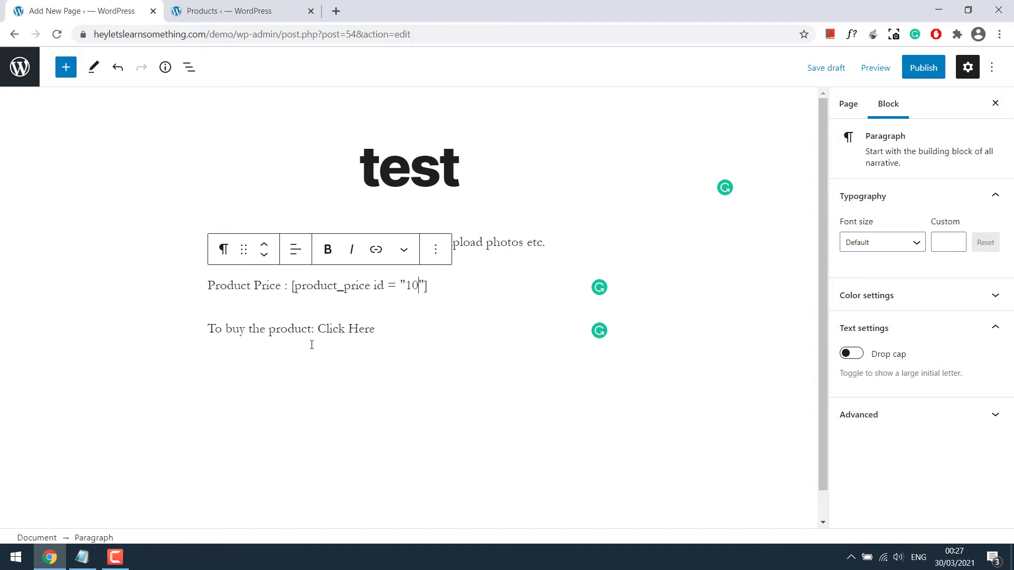
Link 'Click Here' to /demo/?add-to-cart=10 and publish the test page
left_click(339, 332)
left_click_drag(318, 328, 377, 330)
left_click(376, 293)
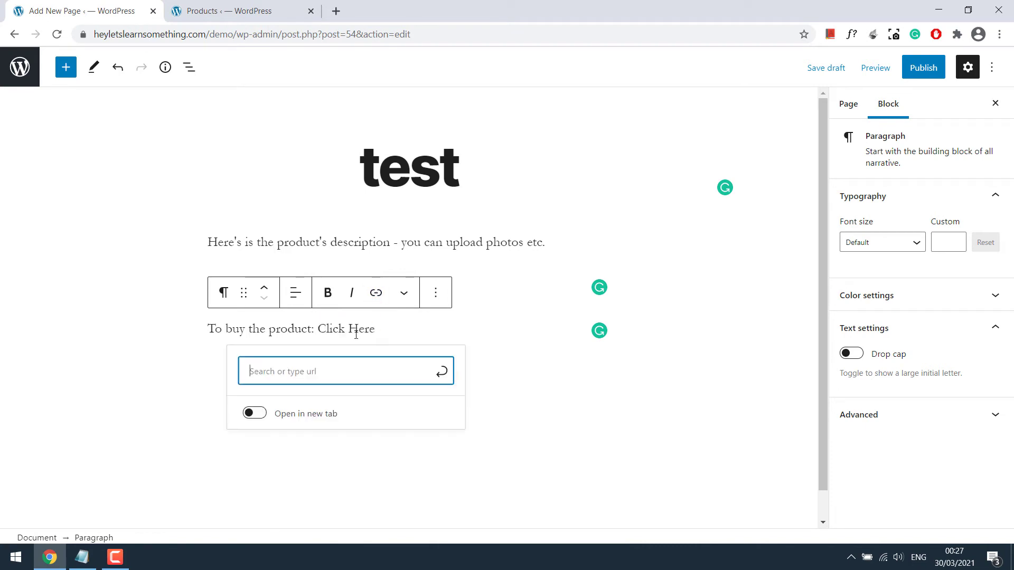
type("/?ad")
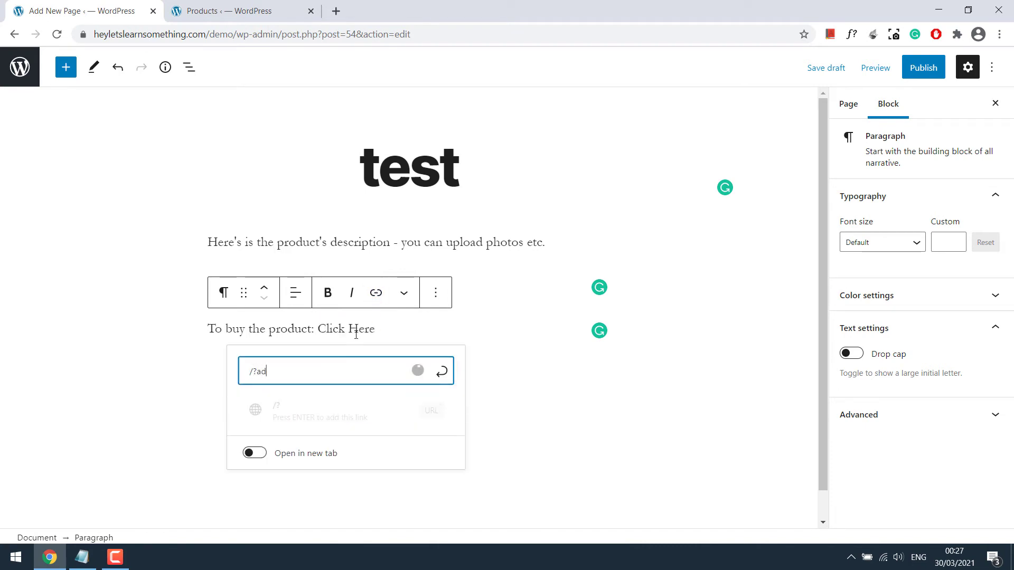
type("d-to-cart=")
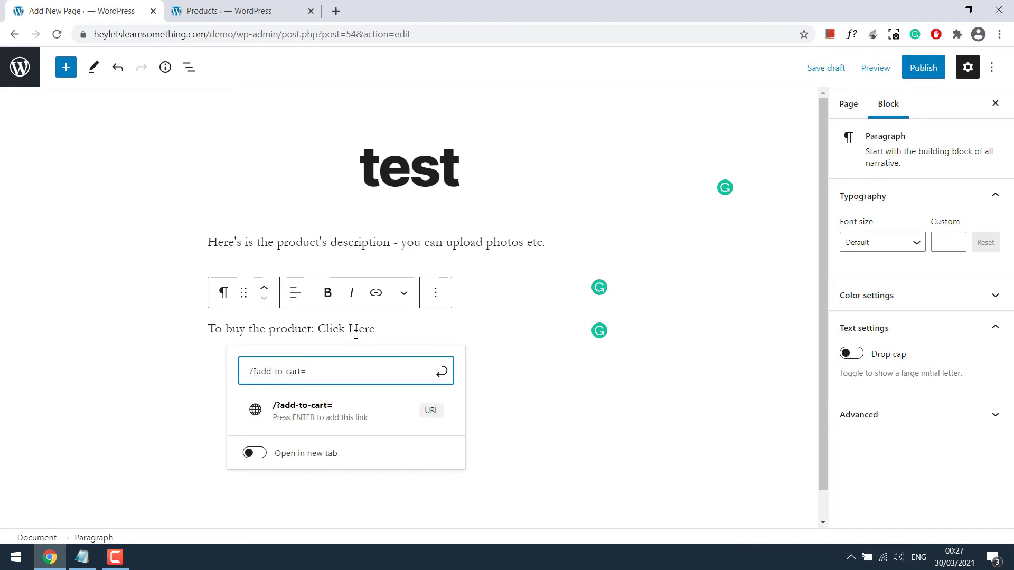
type("10")
key("Home")
type("/de")
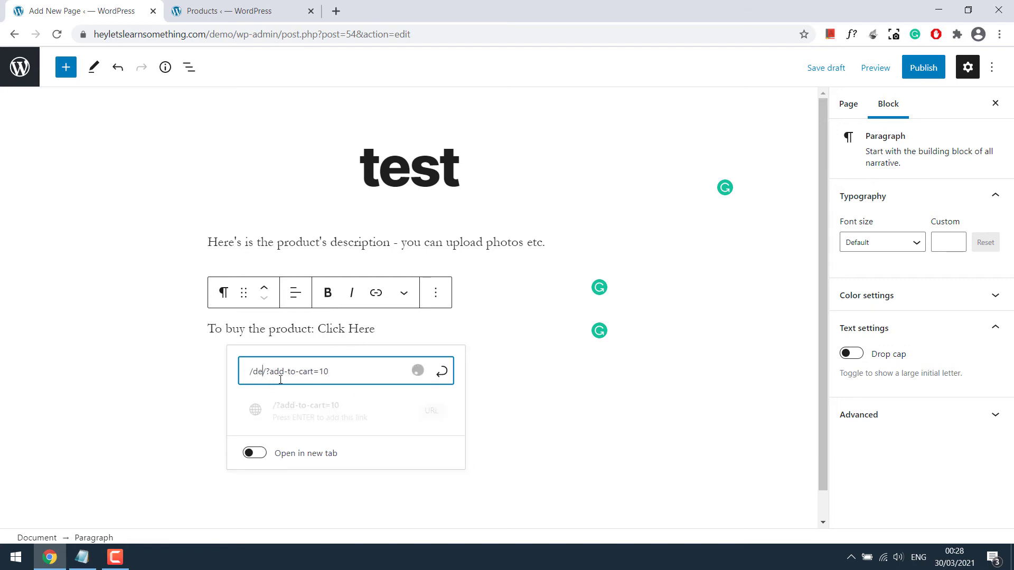
type("mo")
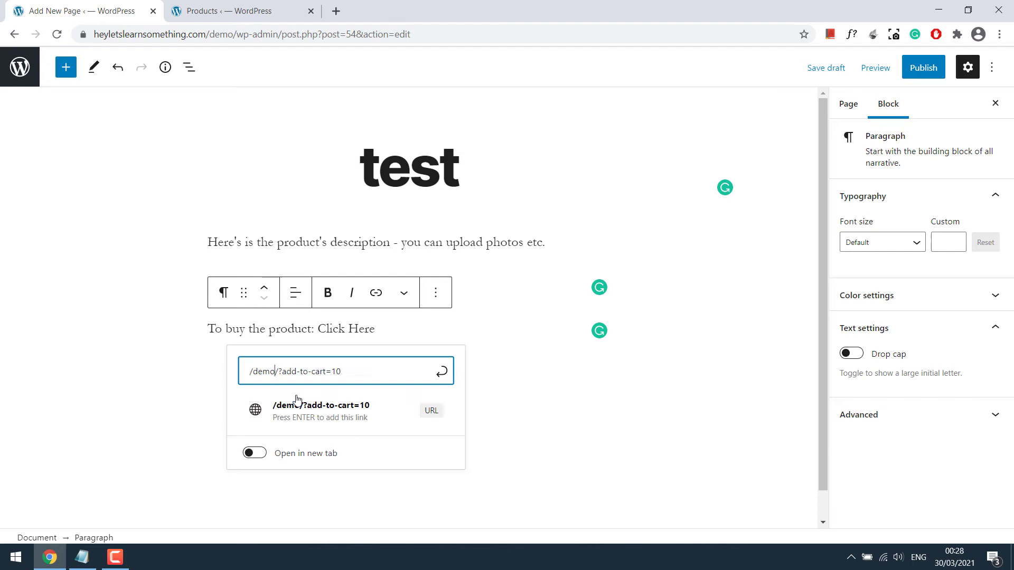
left_click(301, 410)
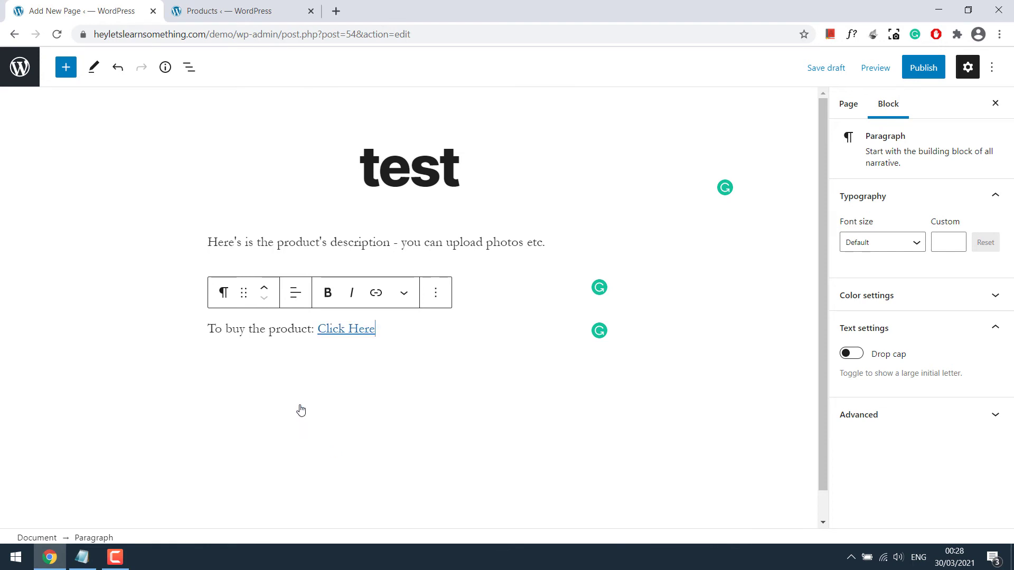
left_click(921, 69)
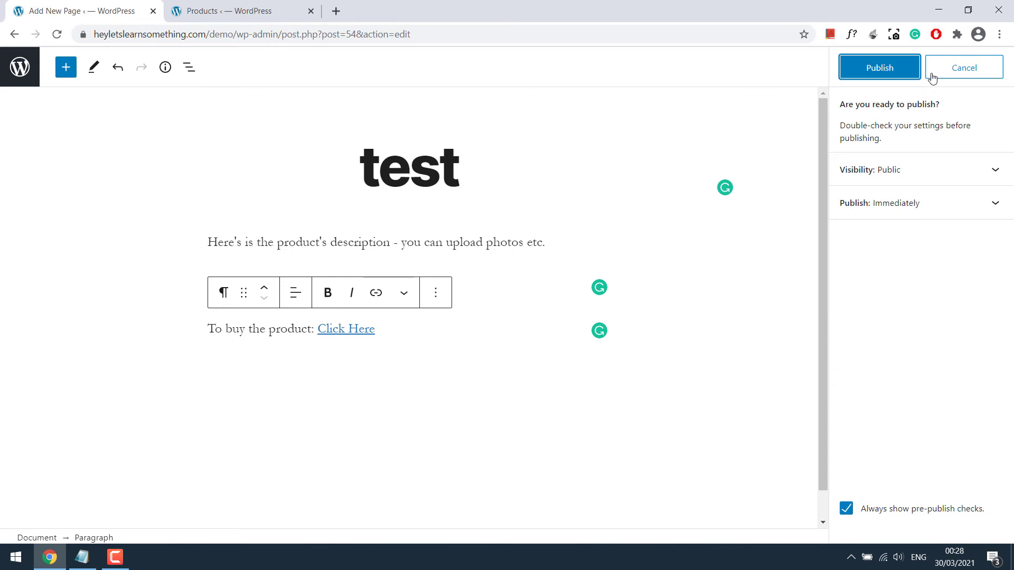
left_click(879, 68)
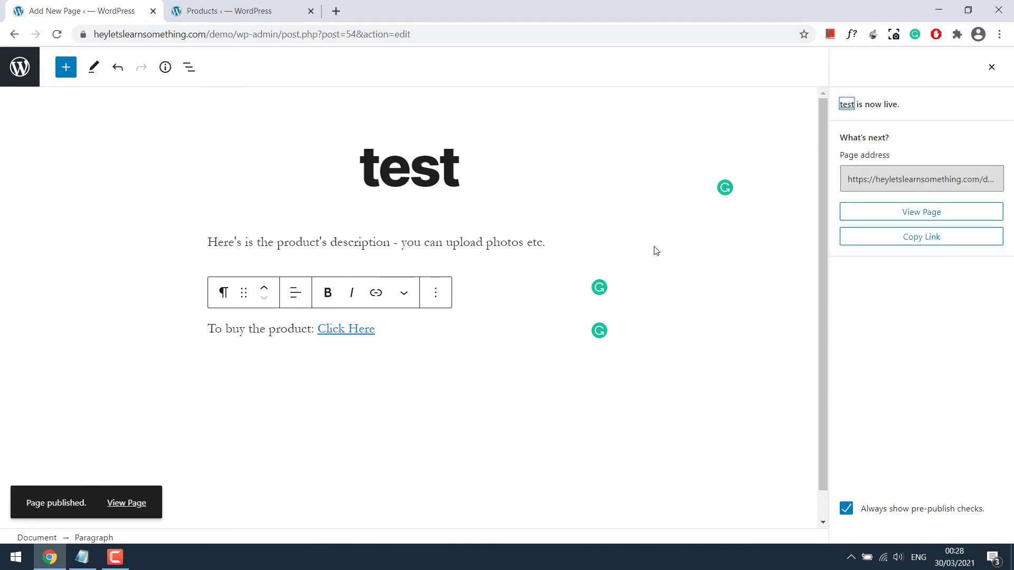
Open functions.php in the Theme Editor and add blank lines after the shortcode code
left_click(246, 4)
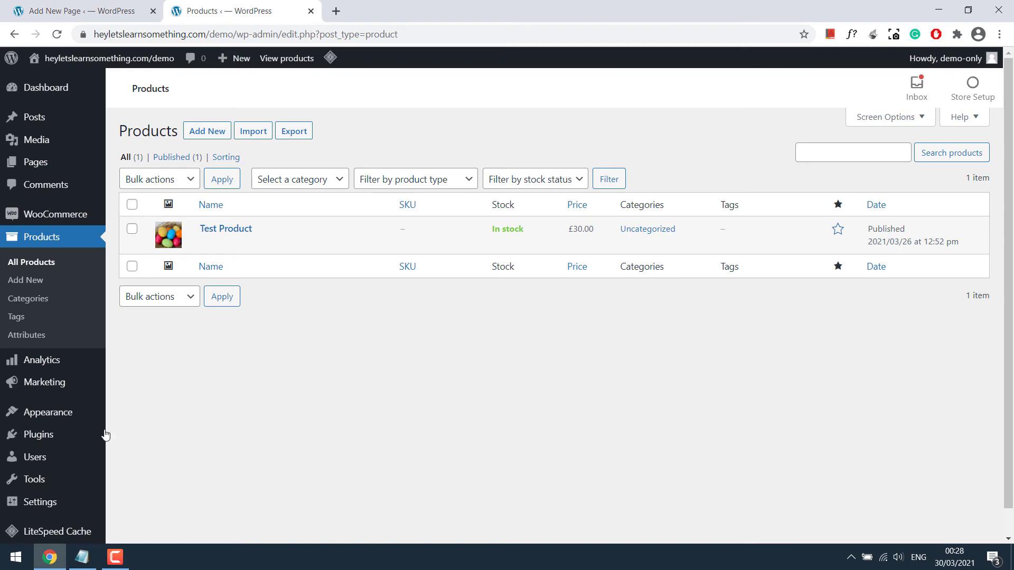
mouse_move(100, 418)
left_click(171, 506)
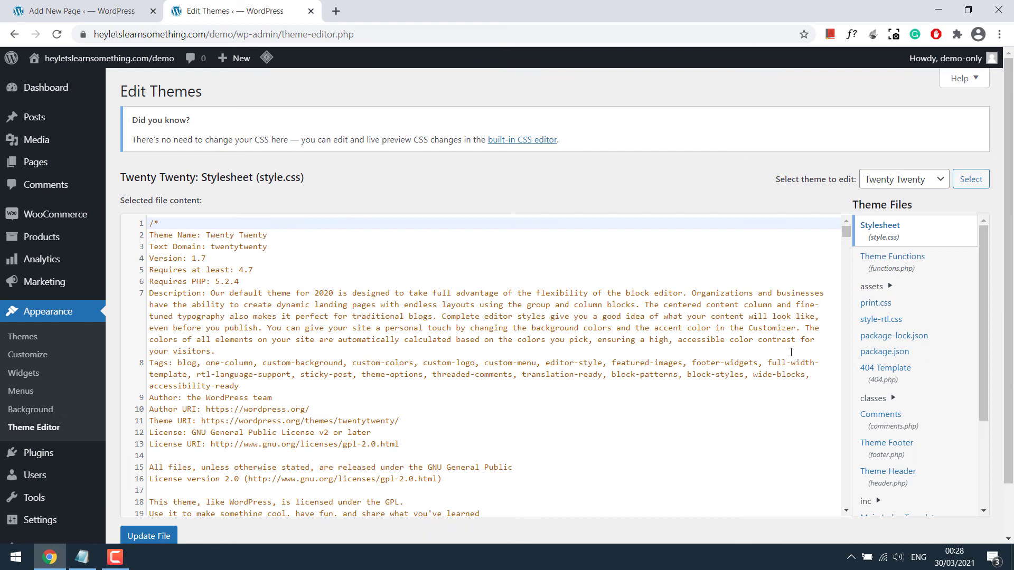
left_click(913, 269)
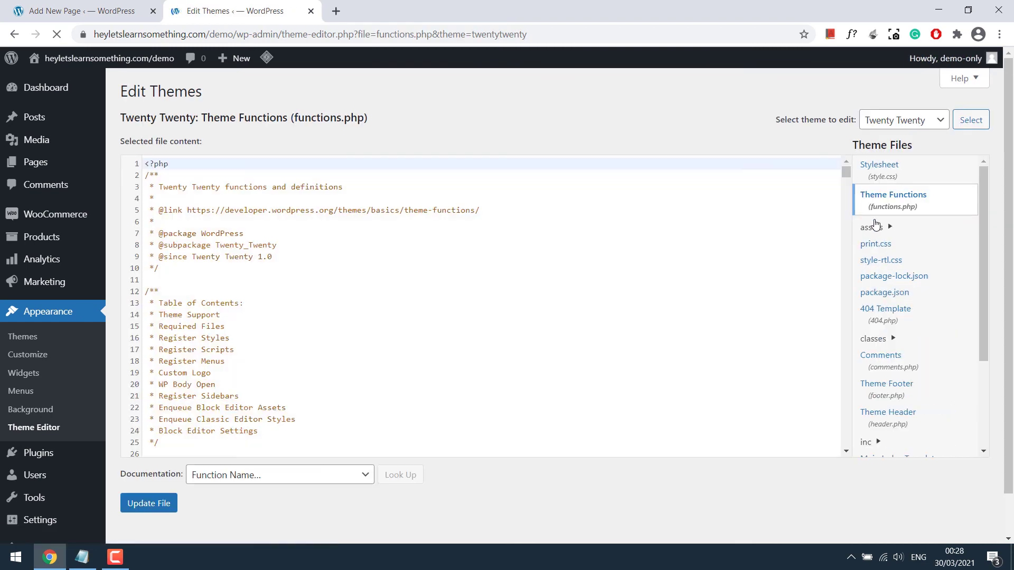
left_click_drag(845, 170, 837, 455)
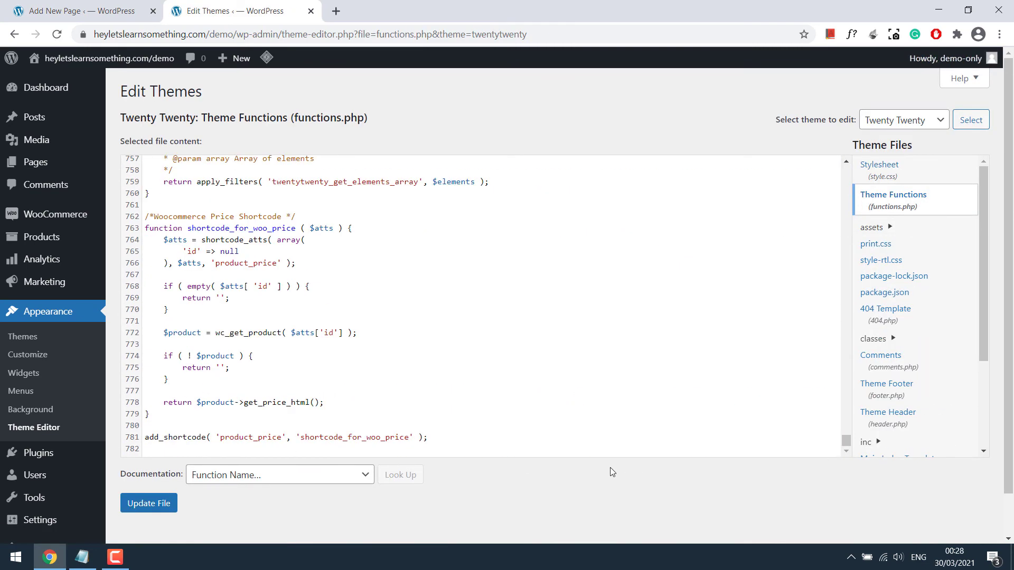
left_click(463, 442)
key("Return")
key("Return")
key("Return")
key("Return")
key("Return")
key("Return")
key("Up")
key("Up")
key("Up")
key("Up")
Paste the six-line redirect_to_cart snippet from Notepad at line 783 and save the file
key("alt+Tab")
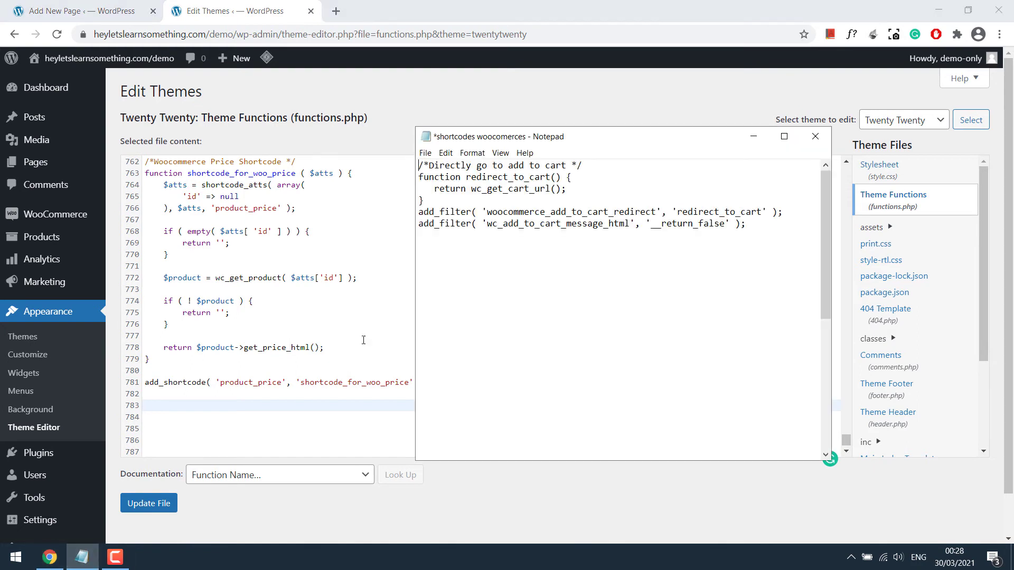
left_click_drag(765, 228, 428, 172)
right_click(444, 171)
left_click(459, 213)
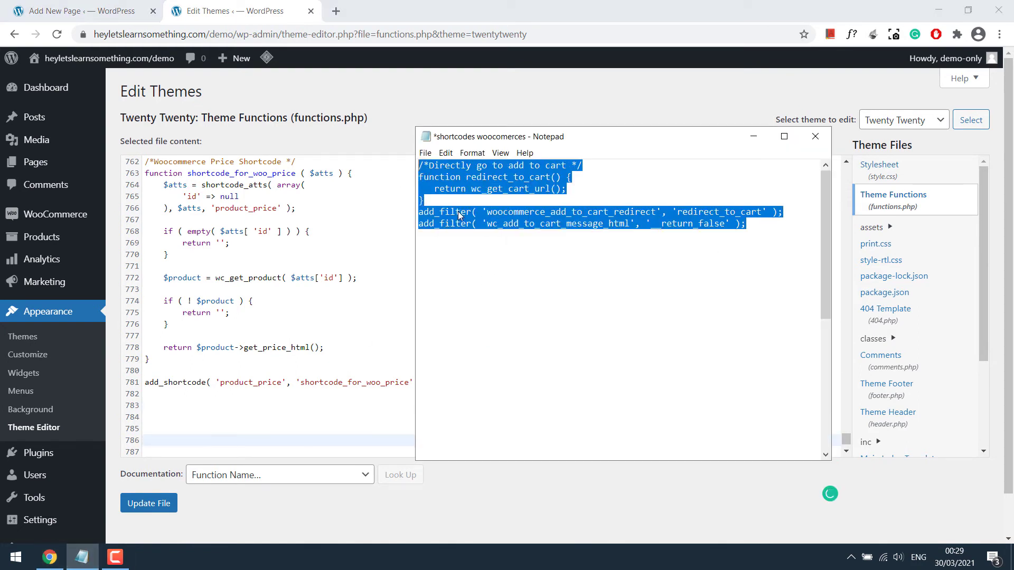
left_click(158, 411)
right_click(158, 410)
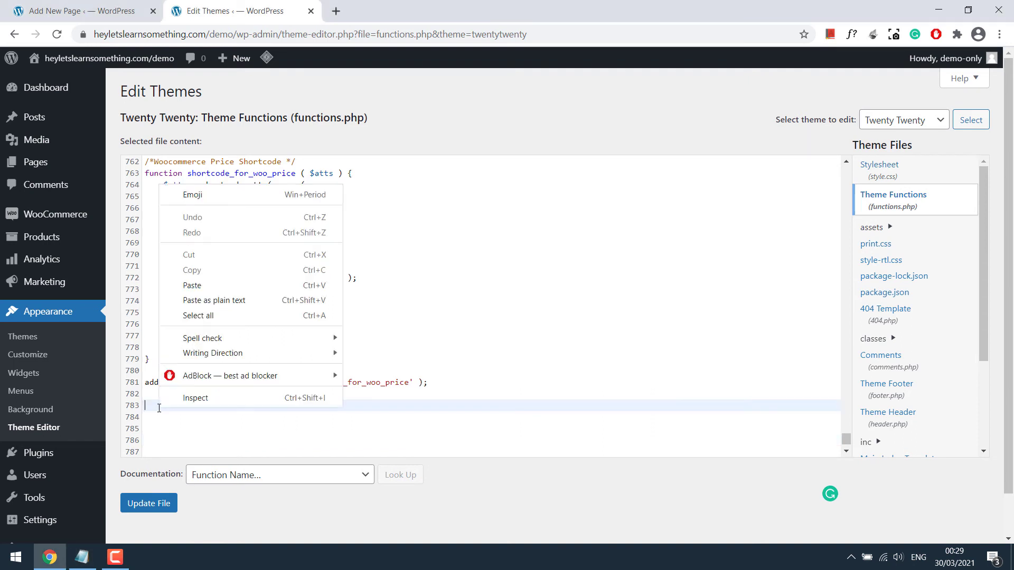
left_click(197, 285)
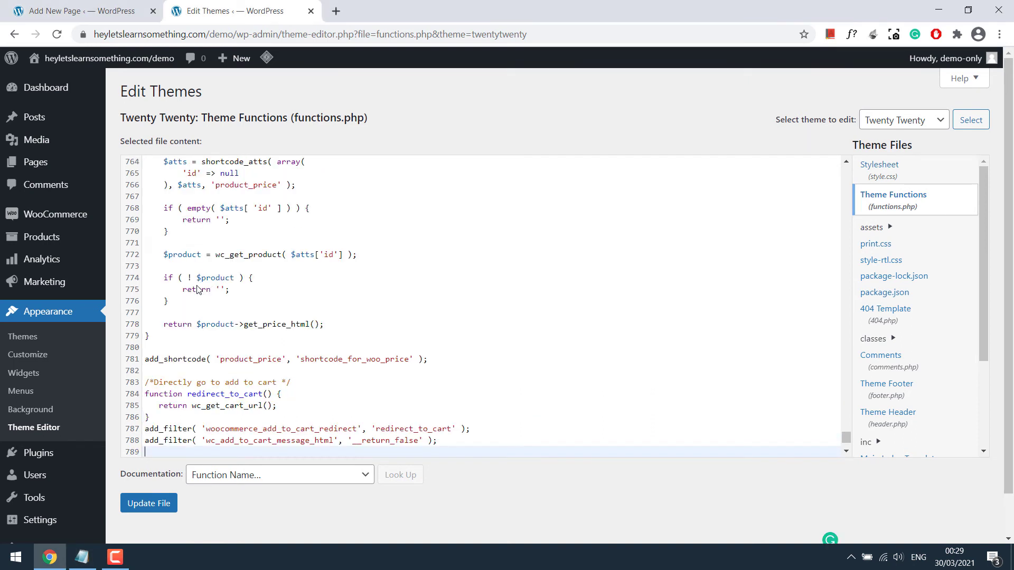
left_click(159, 504)
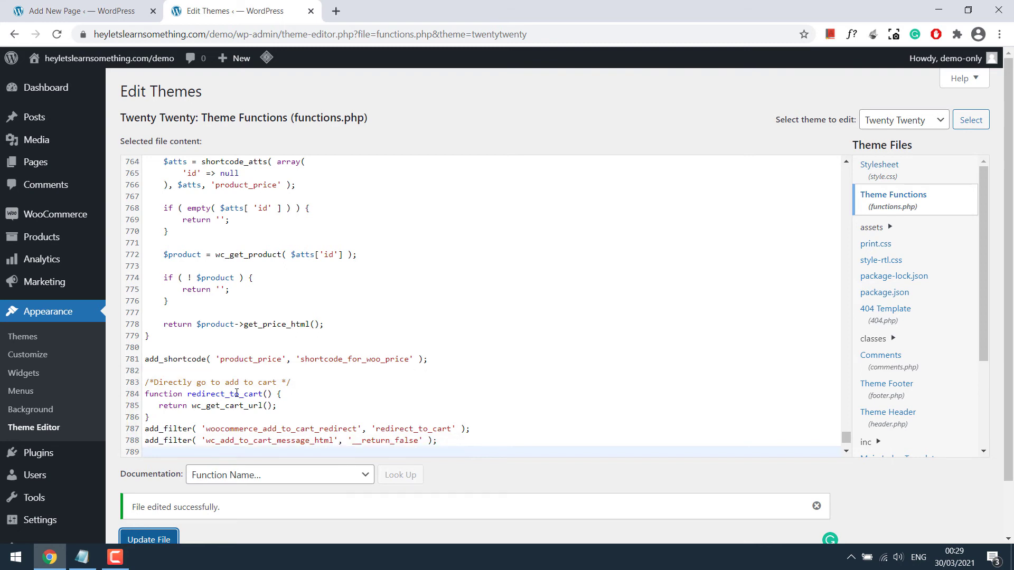
View the live test page, confirm the £30.00 price, and follow Click Here to the Cart
left_click(84, 11)
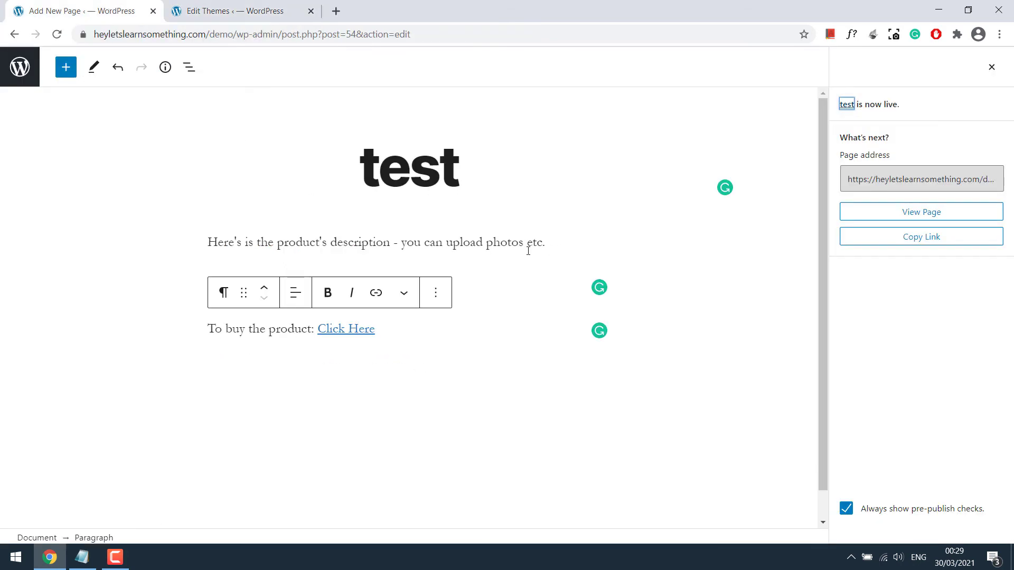
left_click(906, 213)
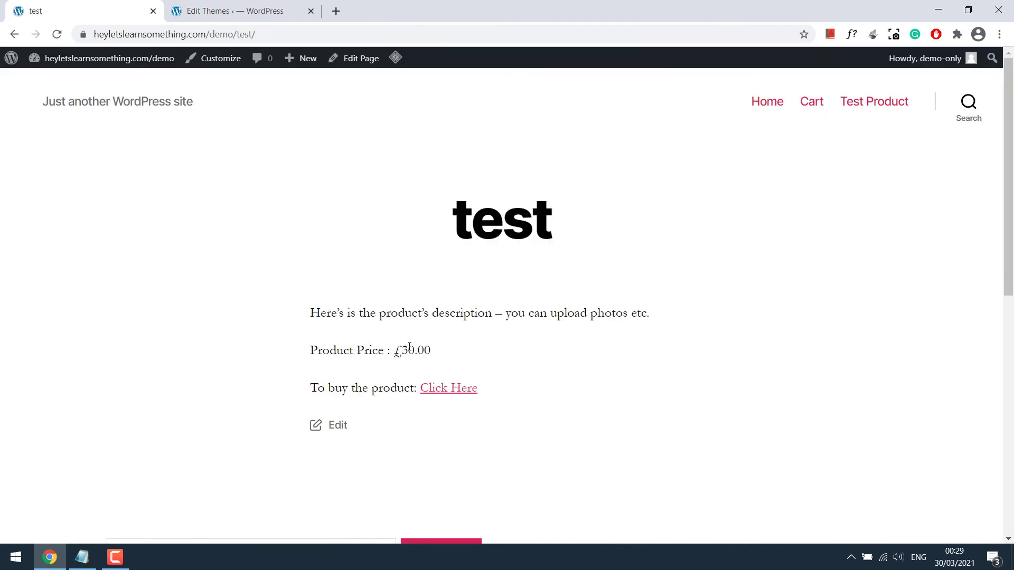
left_click_drag(394, 350, 436, 353)
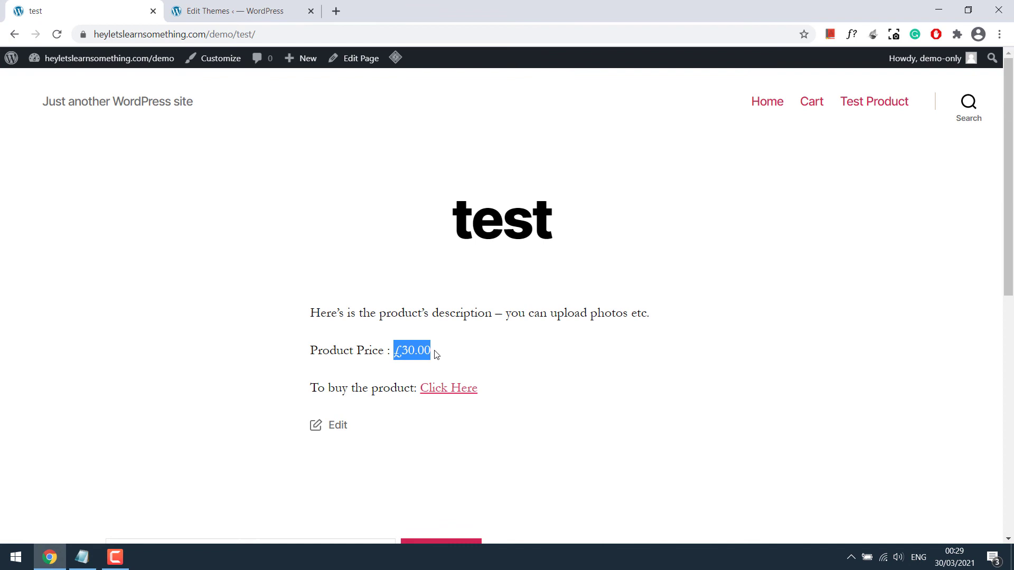
left_click(450, 391)
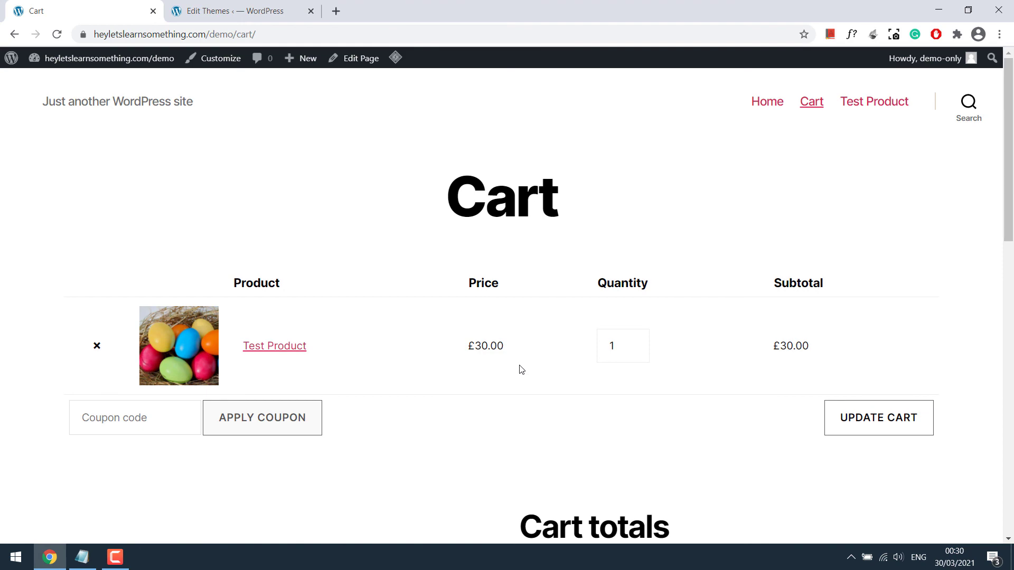
Quick Edit Test Product's price from 30 to 60, update it, and return to the Cart tab
left_click(207, 3)
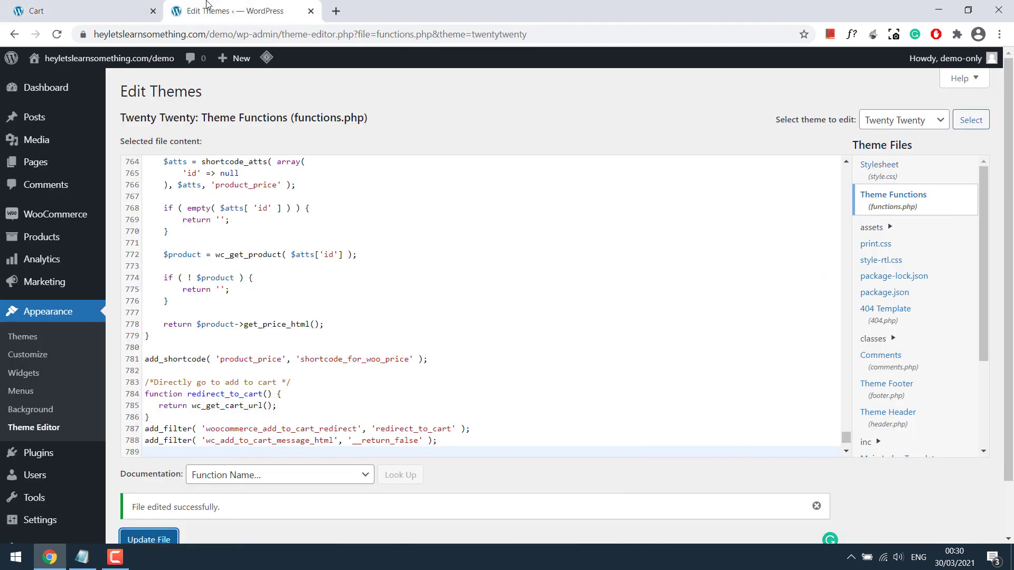
left_click(75, 239)
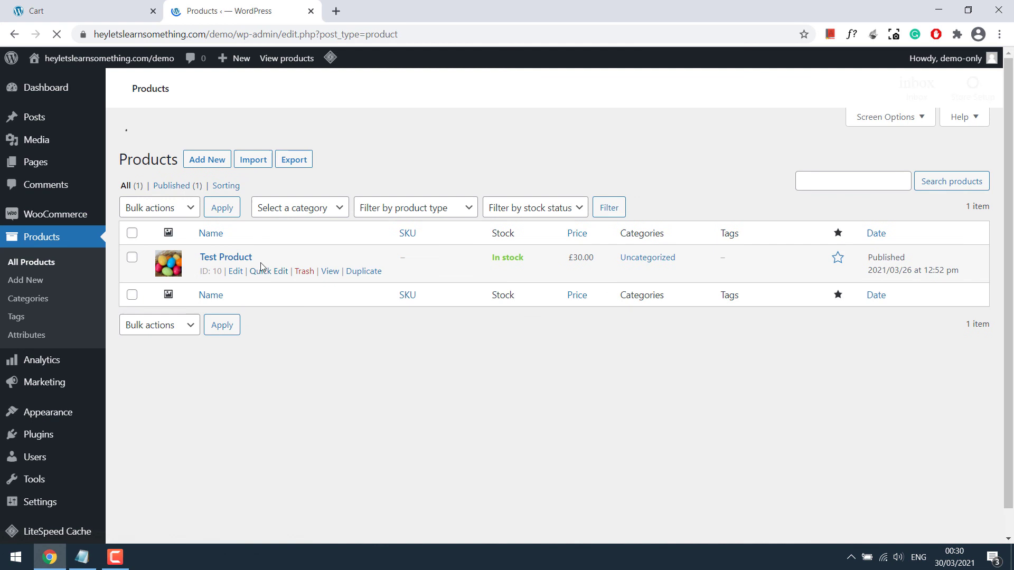
left_click(263, 245)
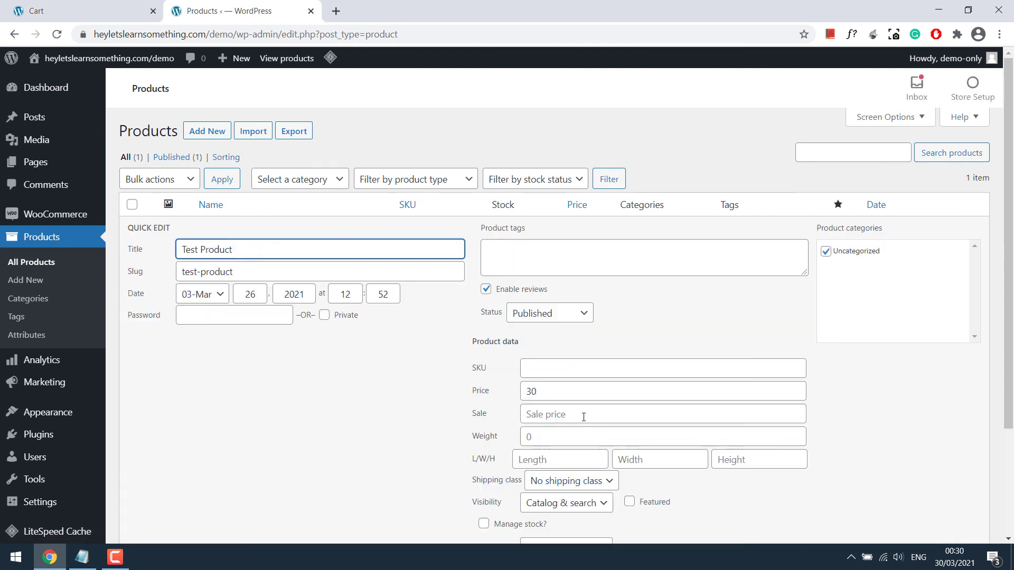
left_click(660, 391)
key("ctrl+a")
type("60")
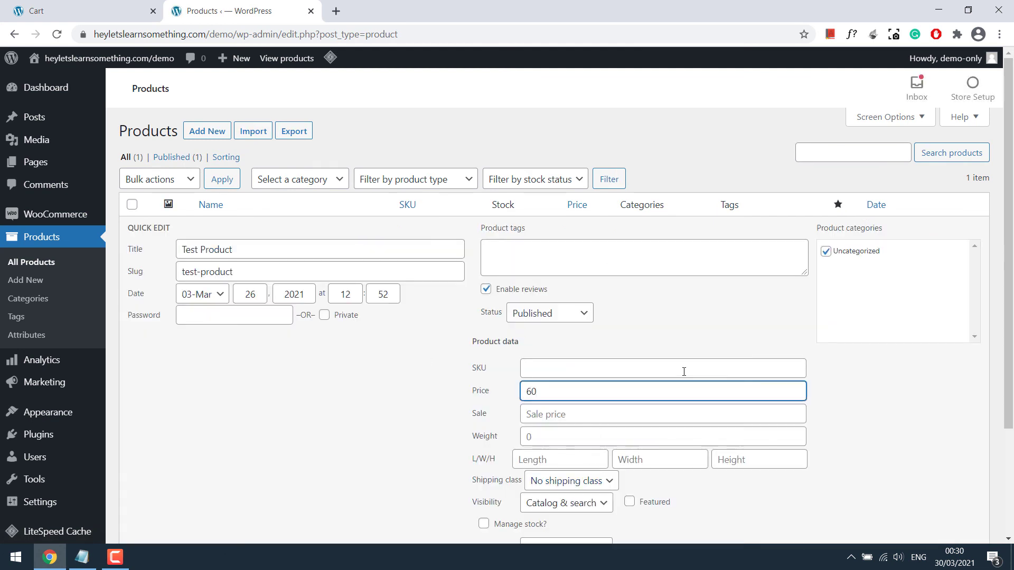
scroll(1006, 344, "down", 3)
left_click(959, 432)
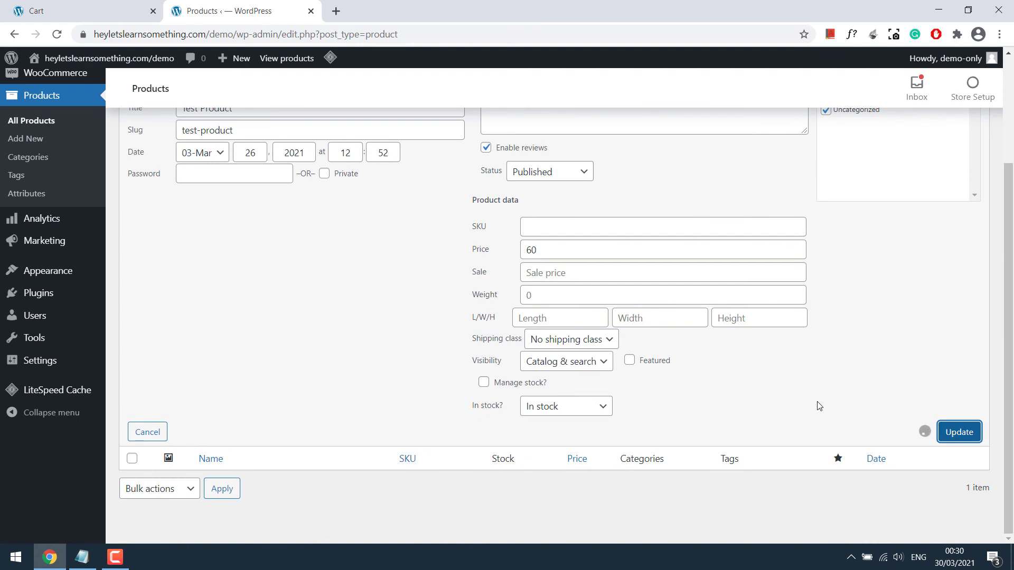
left_click(80, 11)
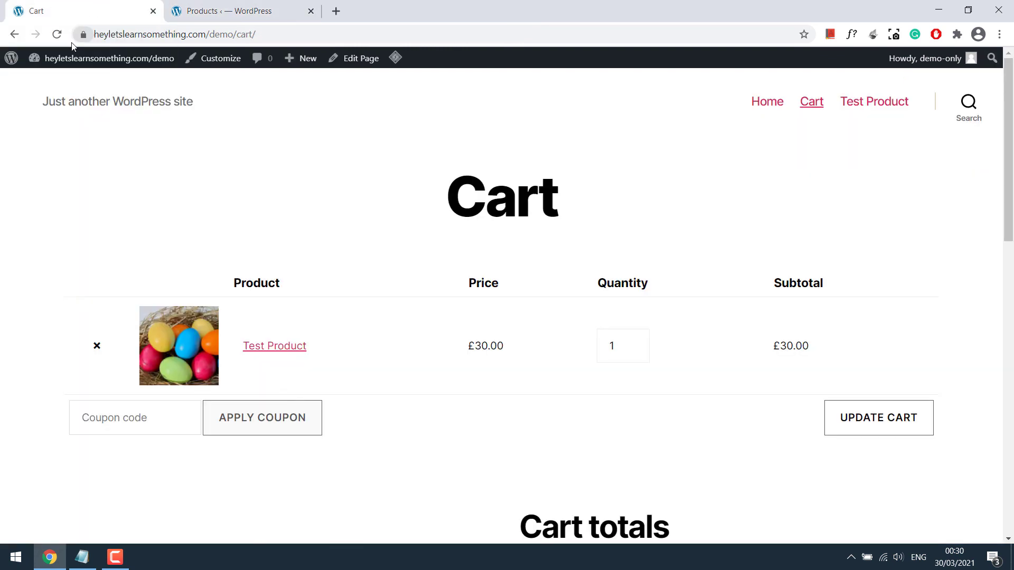
Empty the cart, reload the test page showing £60.00, and add Test Product via Click Here
left_click(97, 346)
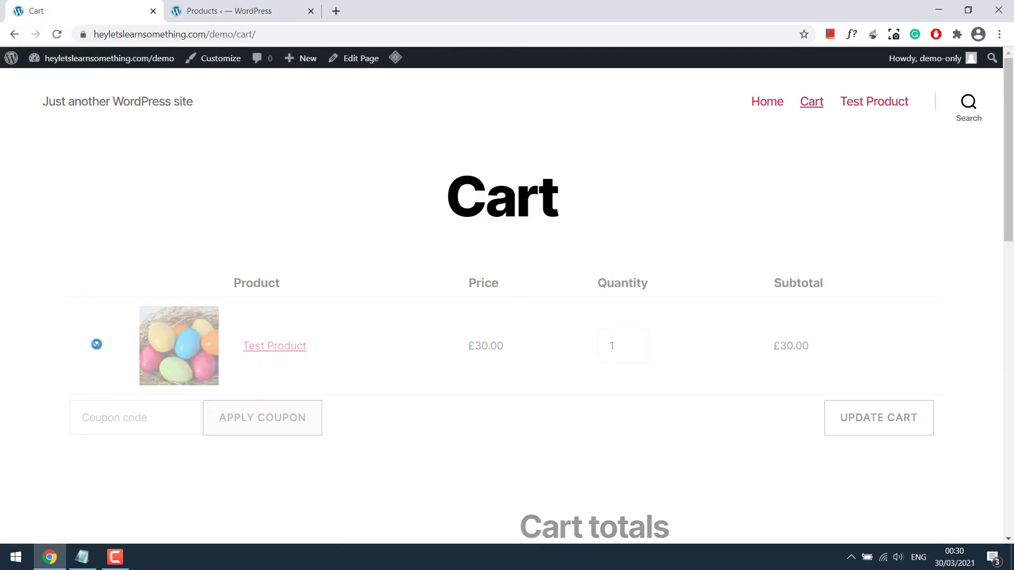
left_click(14, 34)
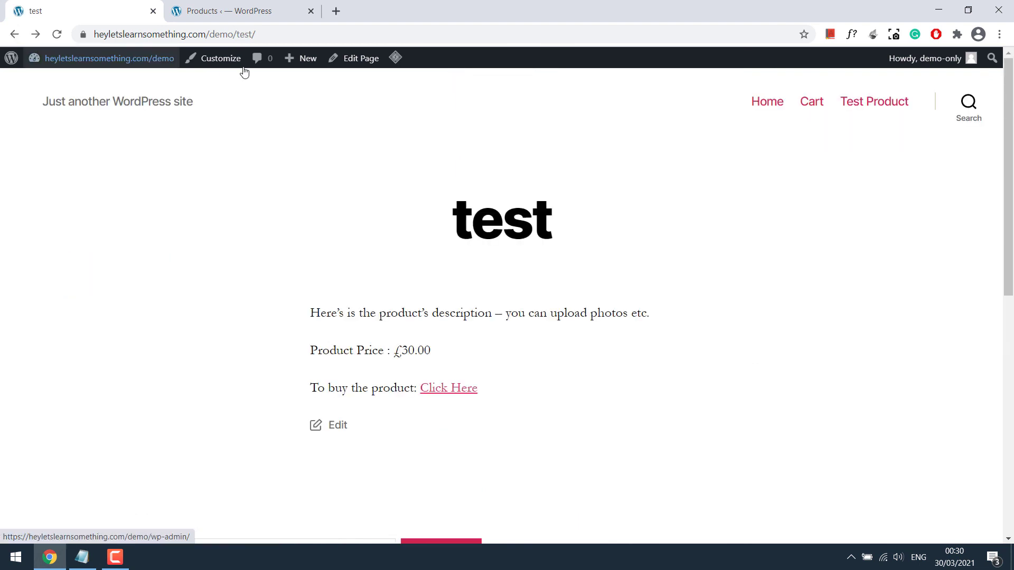
left_click(274, 34)
key("Return")
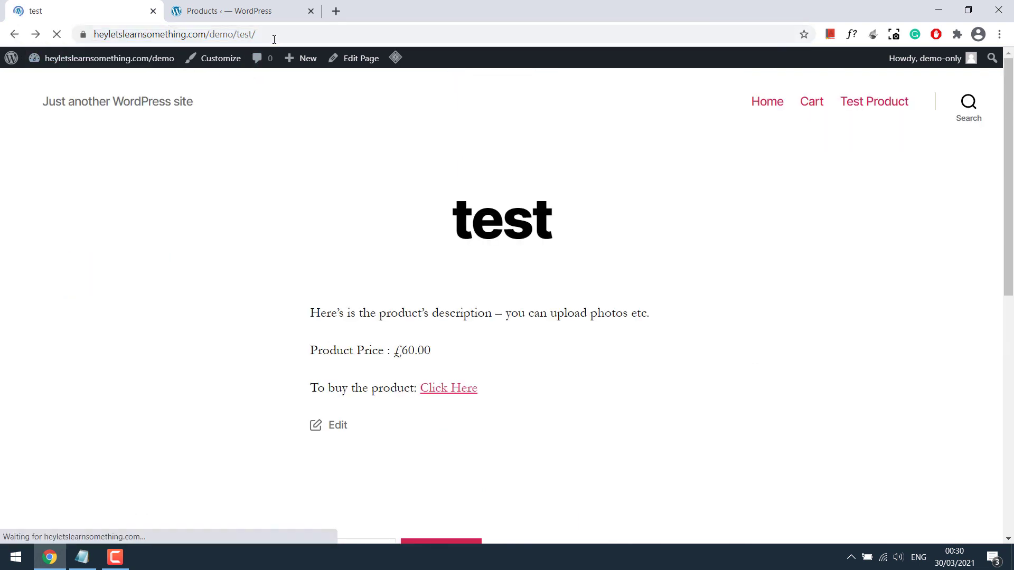
left_click_drag(430, 350, 386, 351)
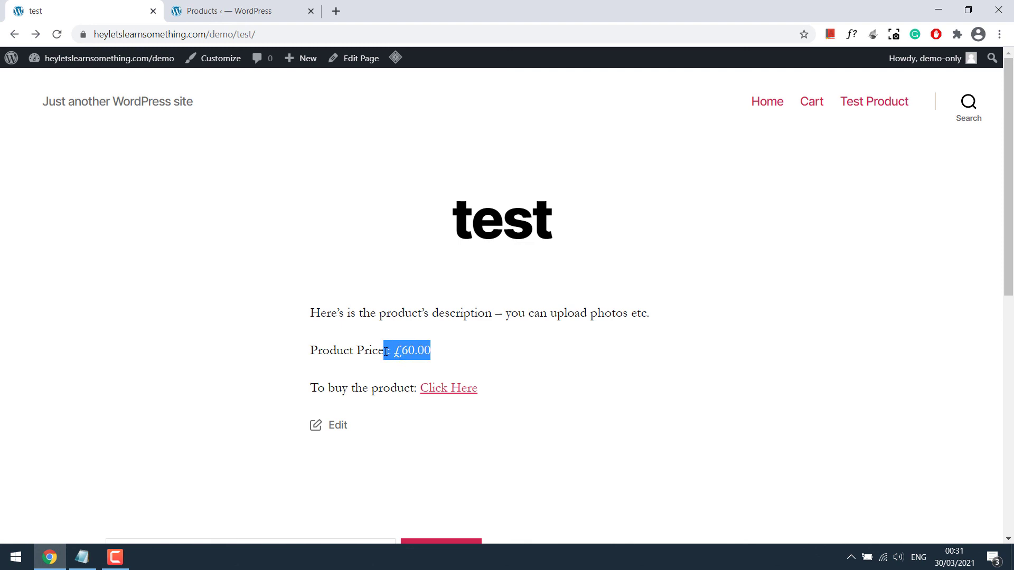
left_click(461, 390)
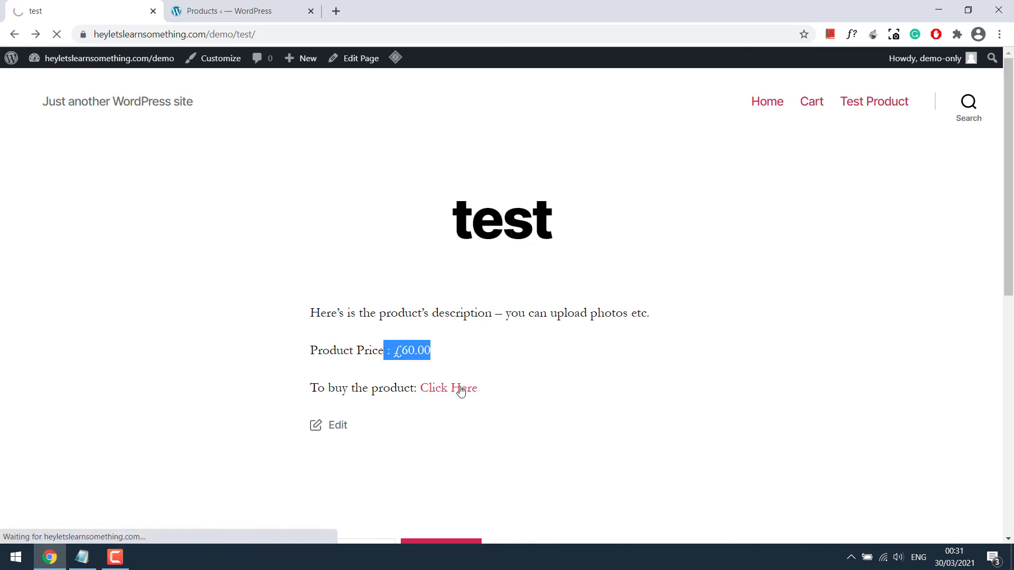